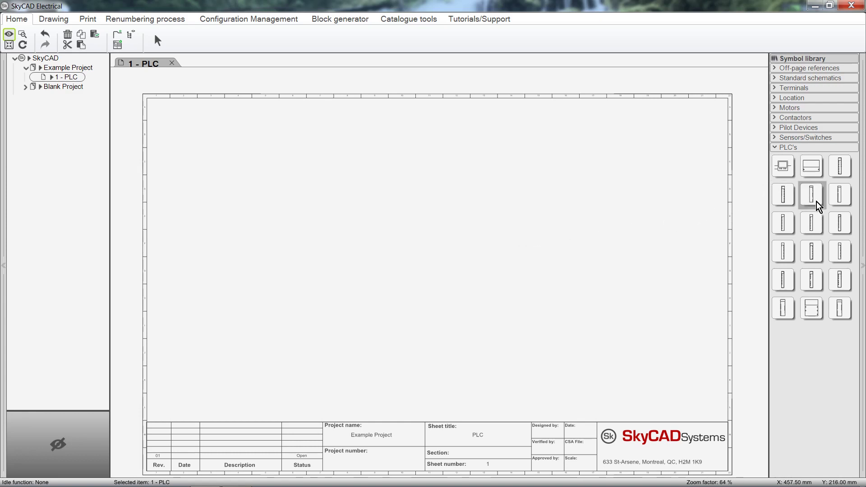
Place the 2080-LC10-12QBB PLC as PLC1 near the top centre and inspect its terminals
click(814, 356)
click(783, 314)
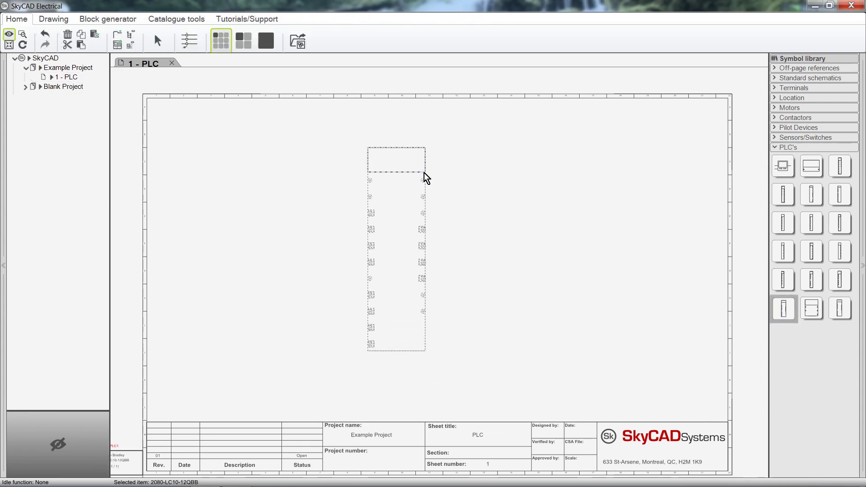
click(424, 172)
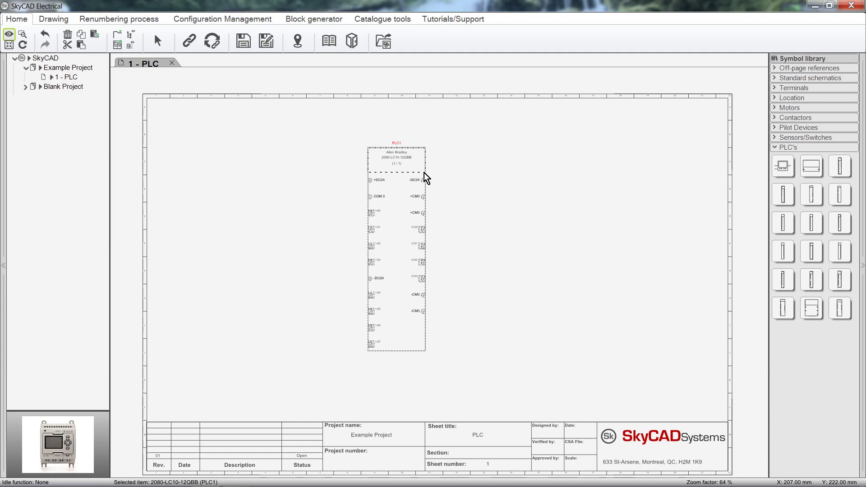
scroll(424, 172, up, 5)
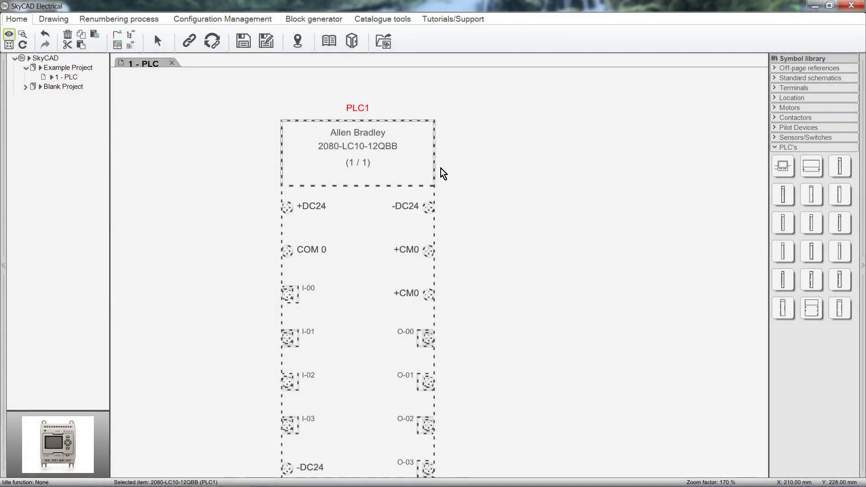
scroll(441, 169, down, 3)
middle_drag(449, 226, 452, 211)
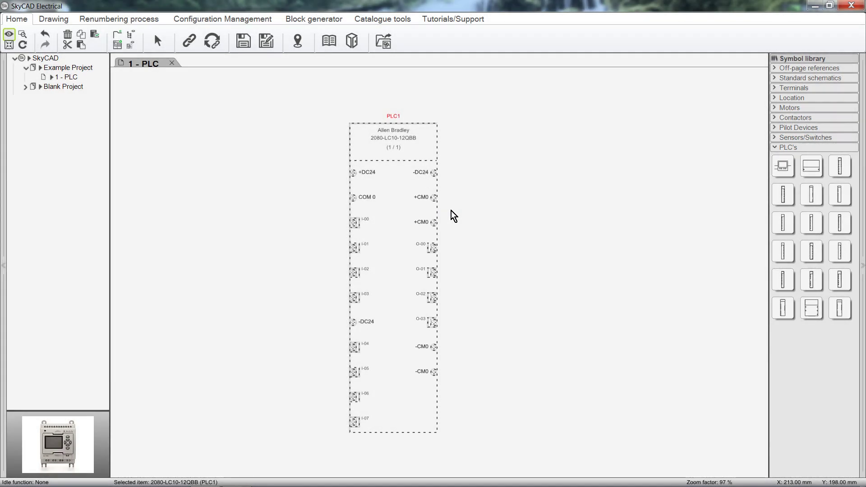
double_click(400, 222)
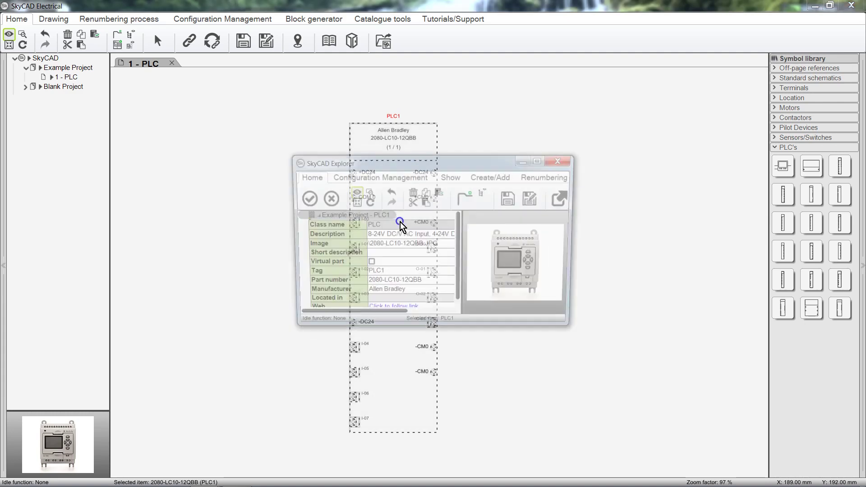
scroll(420, 229, down, 1)
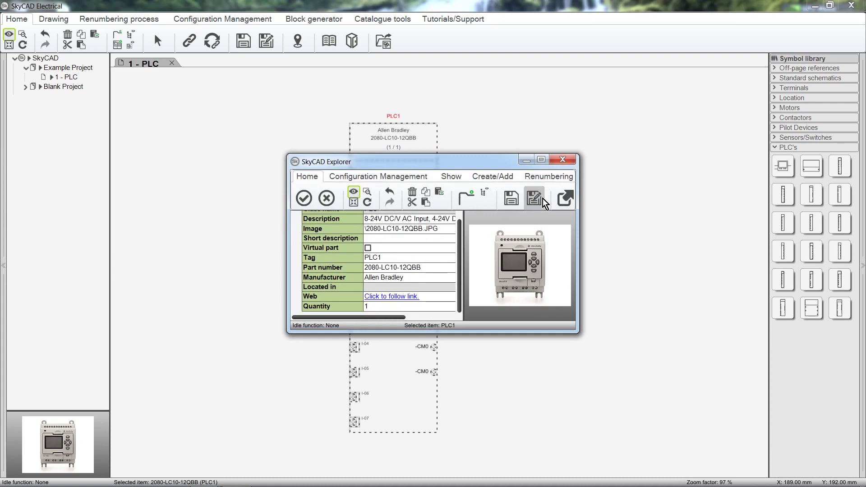
click(564, 160)
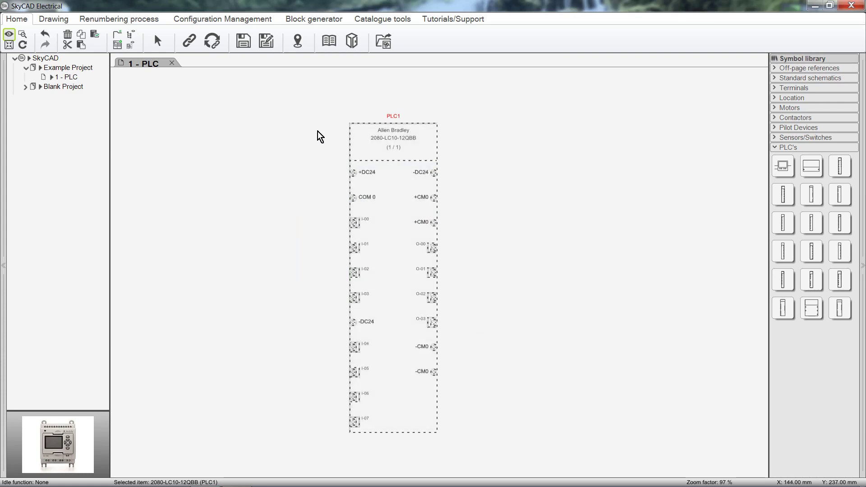
Show the Example Project's PLCs in the tree, select PLC1 and open its I/O list
click(92, 69)
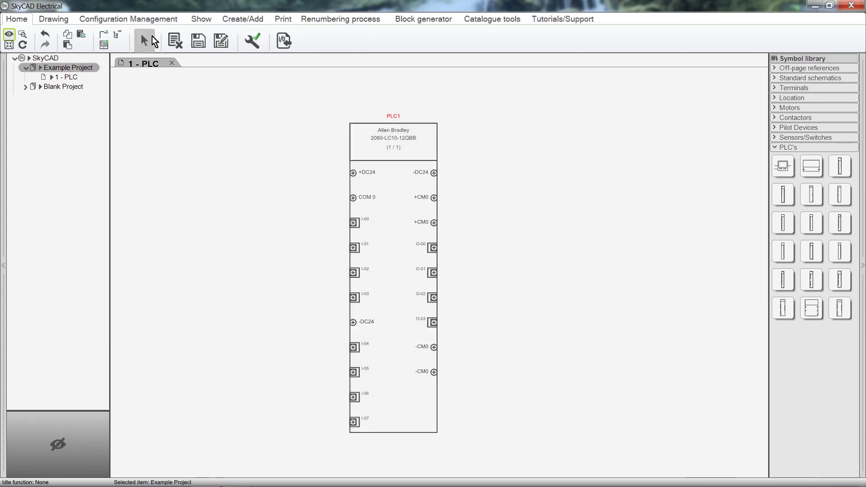
click(199, 20)
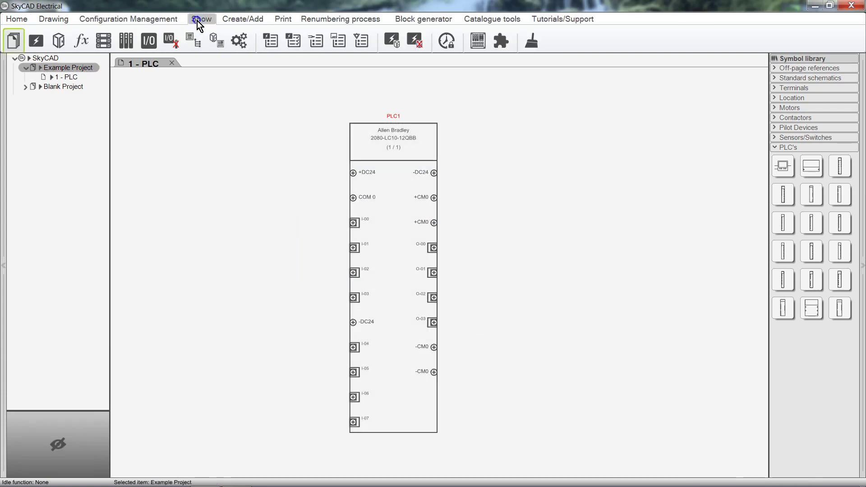
click(129, 40)
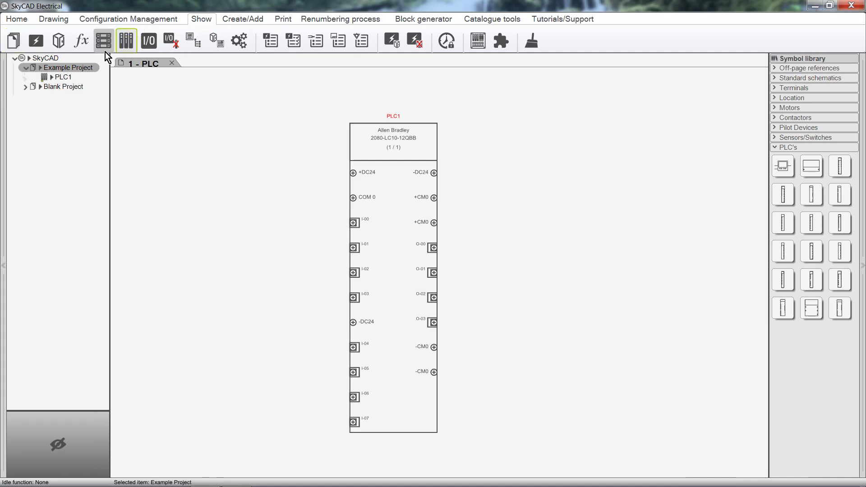
click(71, 78)
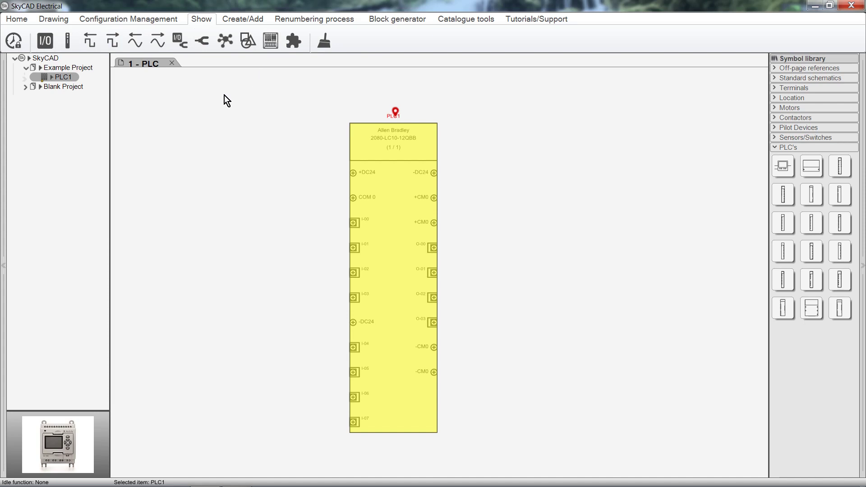
click(46, 42)
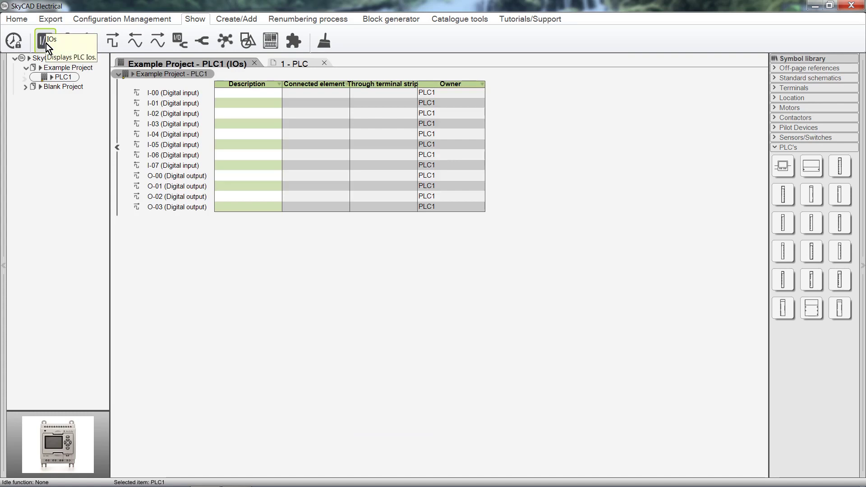
Enter PUMP 1 START as the description of input I-00 in the IOs table
click(234, 93)
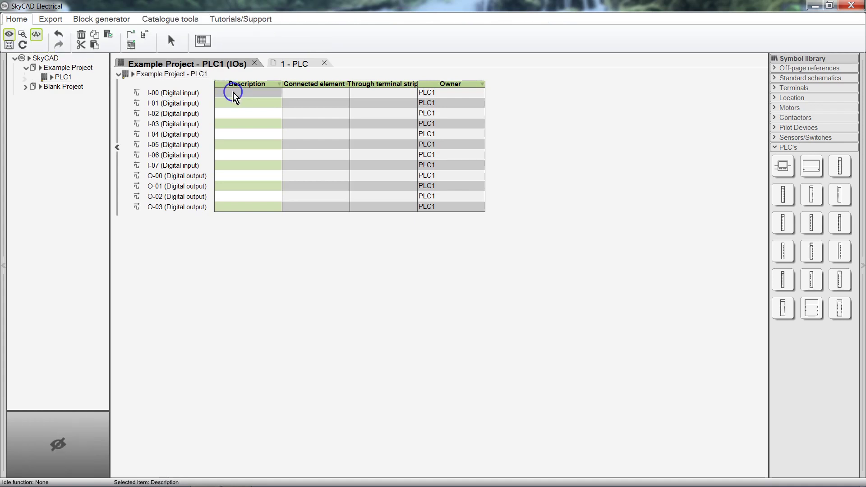
text(PUMP 1 START)
key(Return)
On the PLC sheet, set terminal I-01's description to PUMP 1 STOP, then return to the IOs list
click(285, 63)
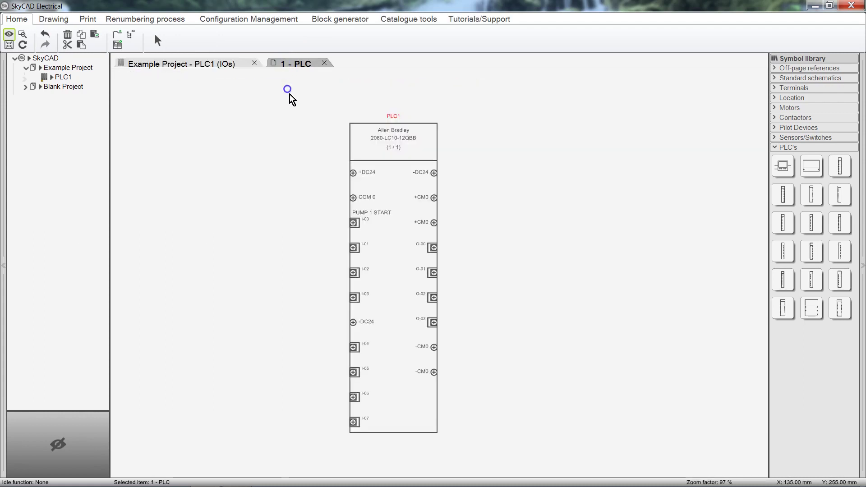
scroll(330, 250, up, 1)
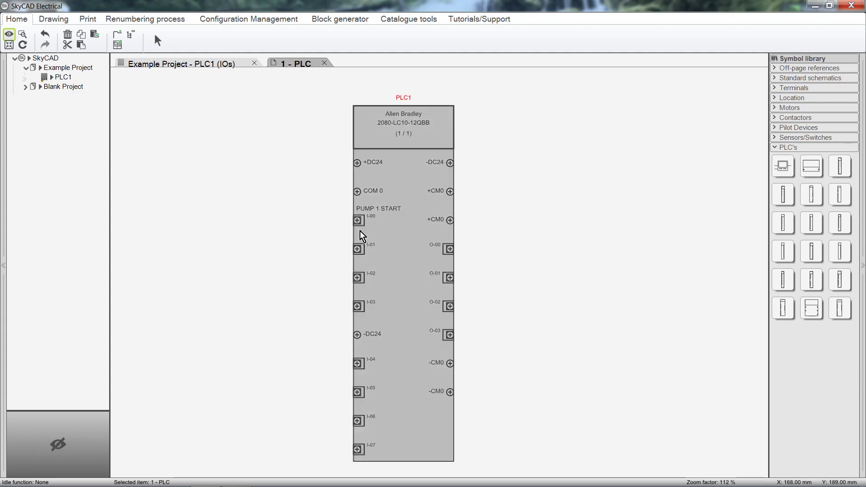
double_click(360, 250)
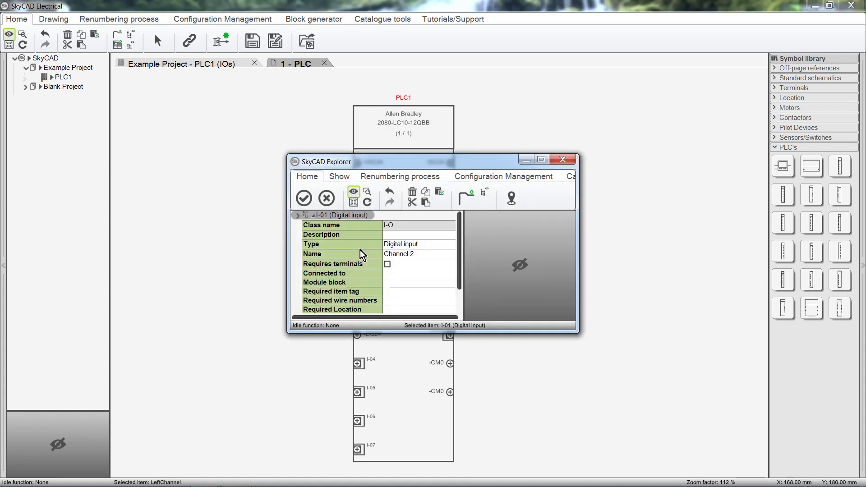
click(397, 235)
text(PU)
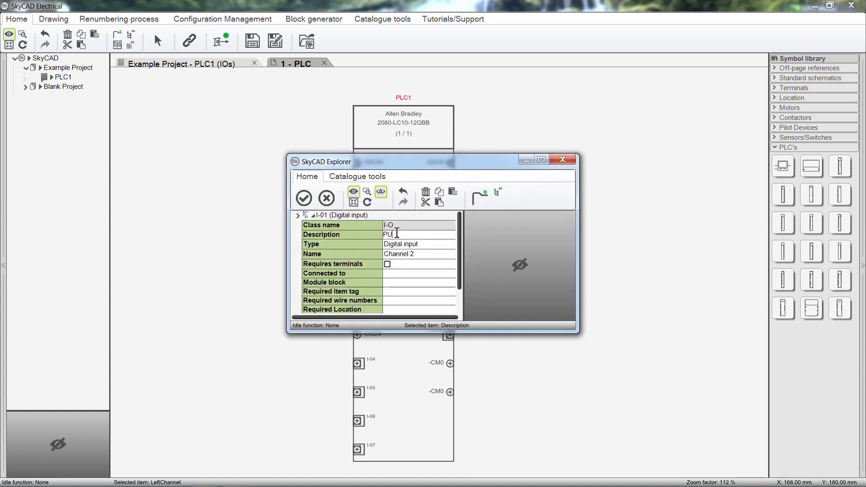
text(MP 1 STOP)
key(Return)
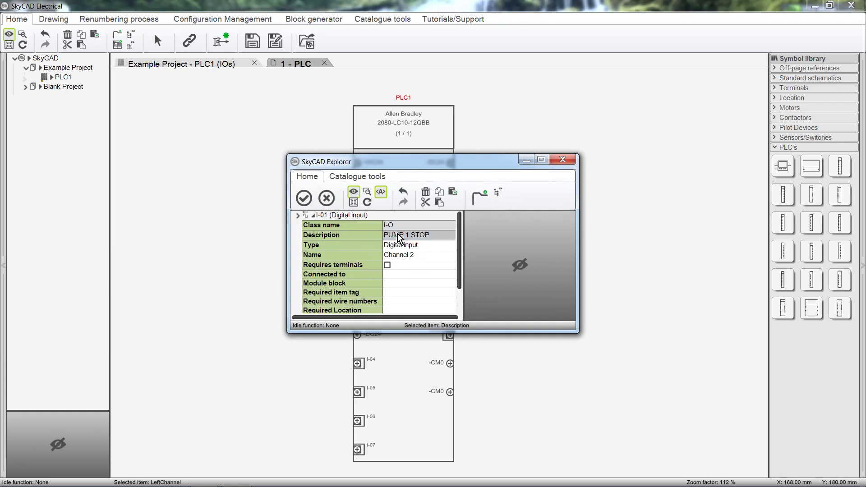
click(304, 198)
click(216, 66)
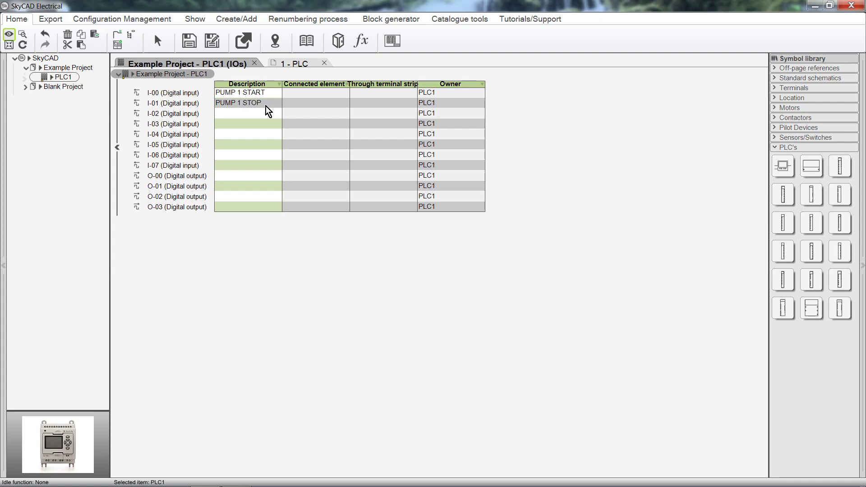
Locate input I-02 from the I/O list and centre PLC1's terminals on the drawing
click(199, 116)
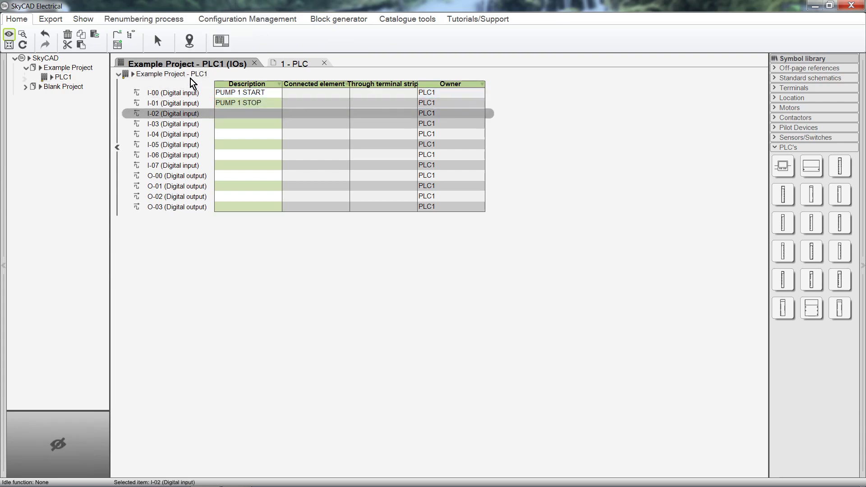
click(190, 45)
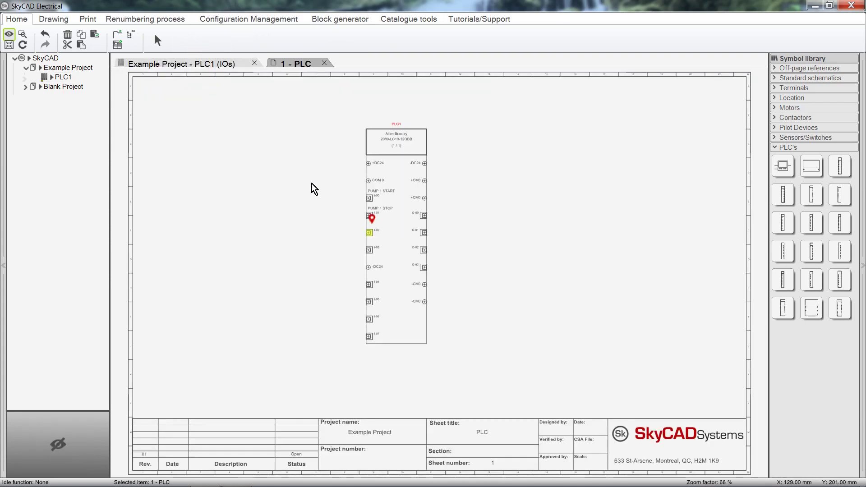
scroll(349, 239, up, 3)
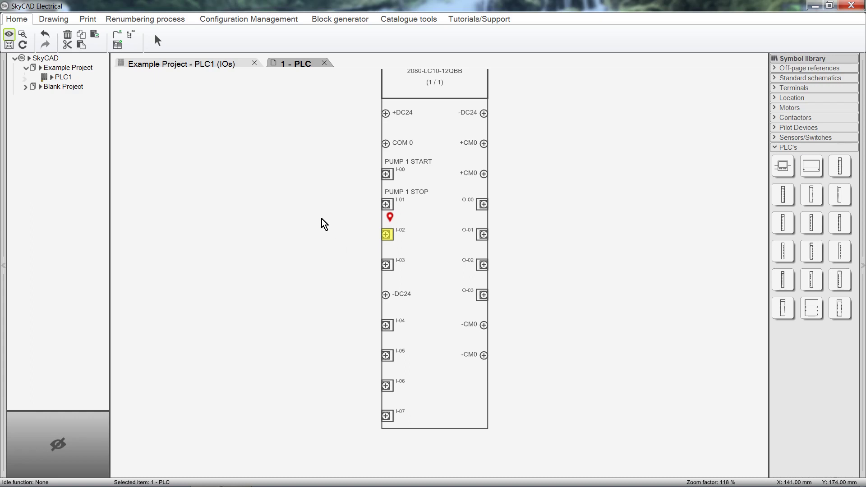
middle_drag(321, 219, 427, 282)
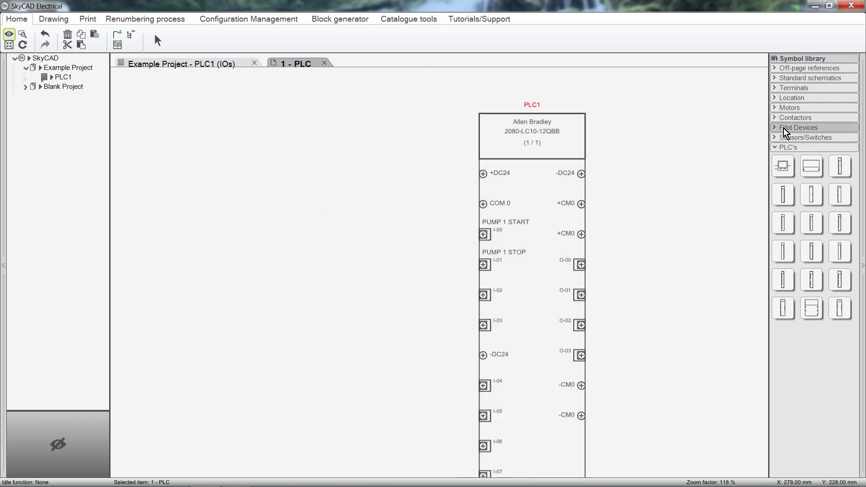
Draw a control wire from PLC1 input I-00 out to the left of the block
click(804, 79)
click(806, 96)
click(479, 234)
click(223, 235)
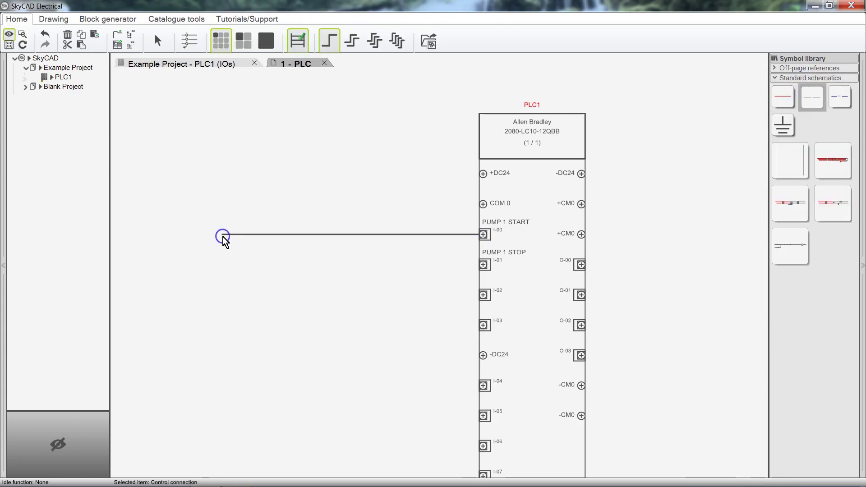
click(833, 78)
Drop normally open pushbutton PB1 on the I-00 wire and verify it in PLC1's I/O list
click(830, 125)
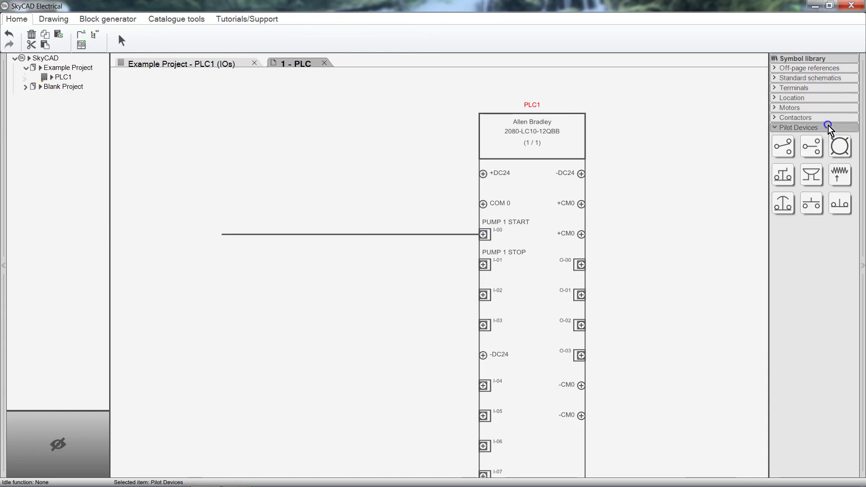
click(812, 204)
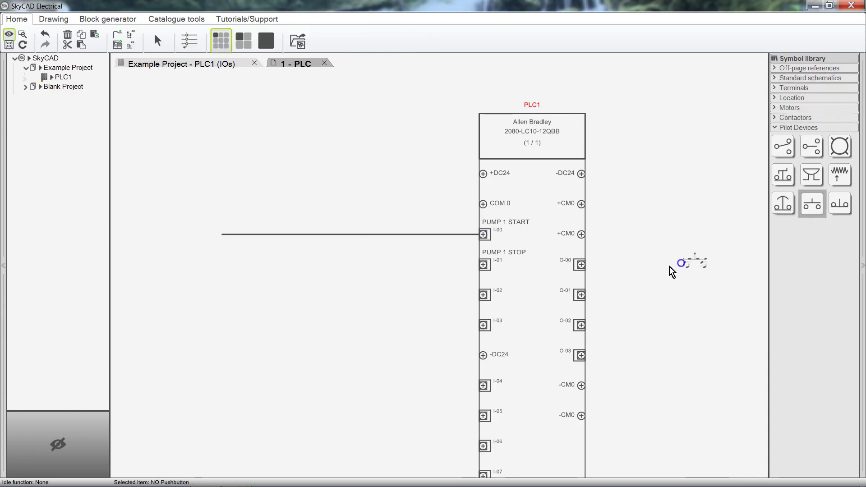
click(325, 234)
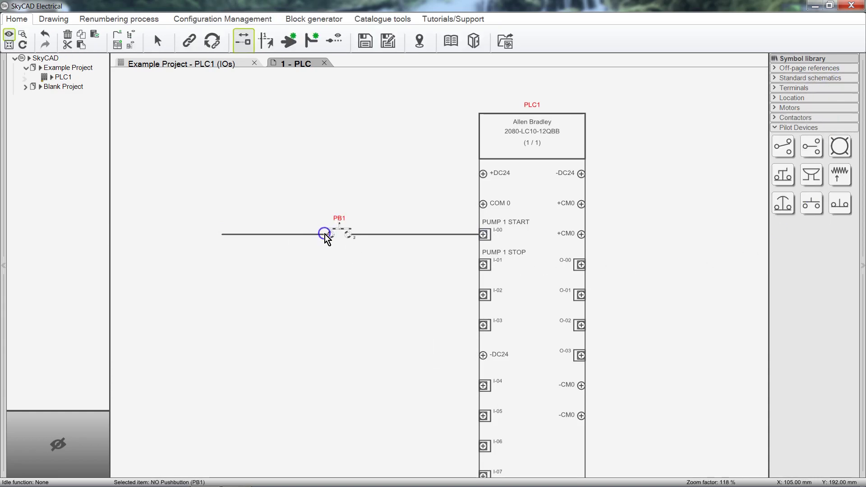
click(234, 64)
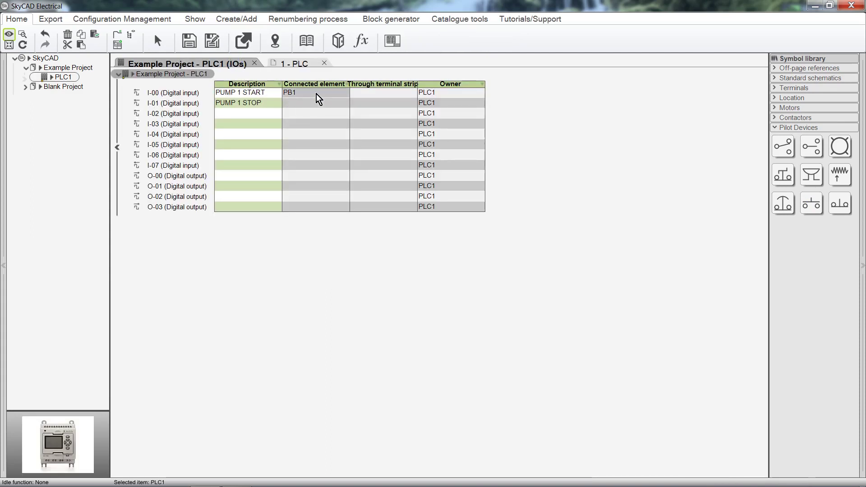
click(309, 63)
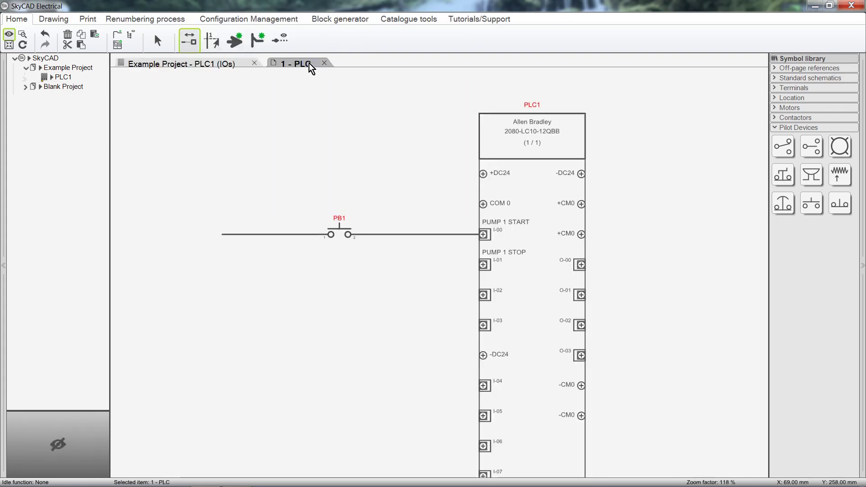
scroll(479, 424, down, 5)
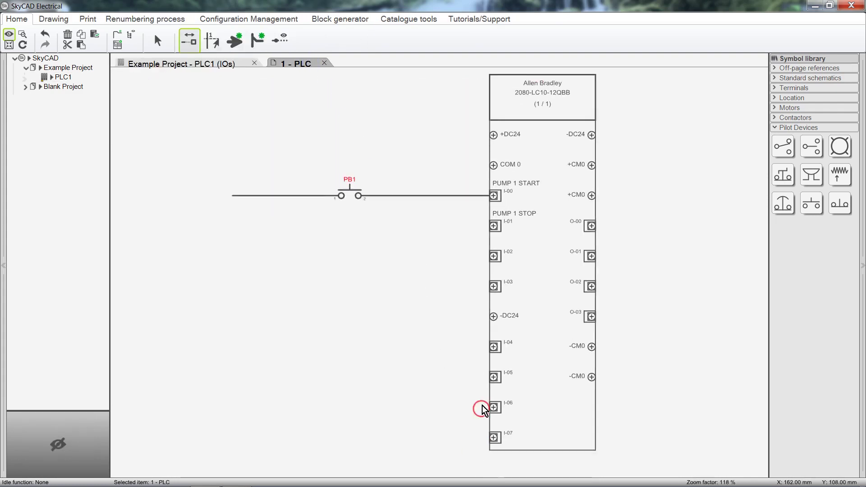
click(508, 294)
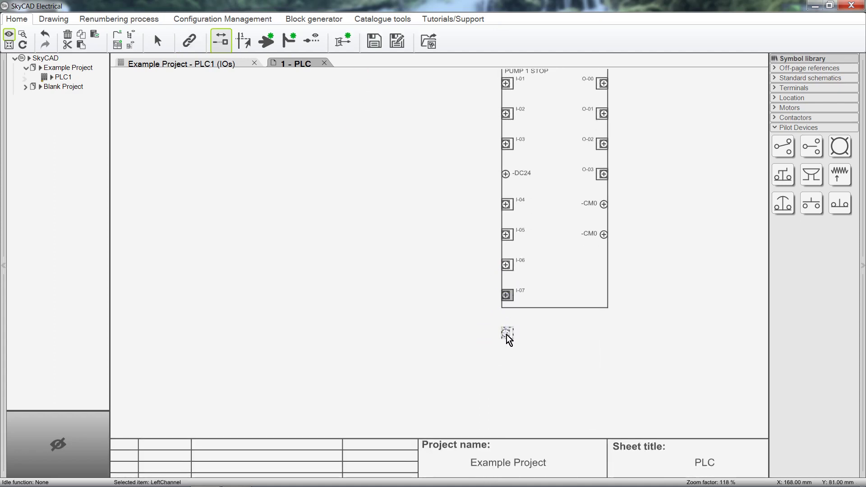
drag(507, 343, 508, 292)
scroll(456, 253, down, 1)
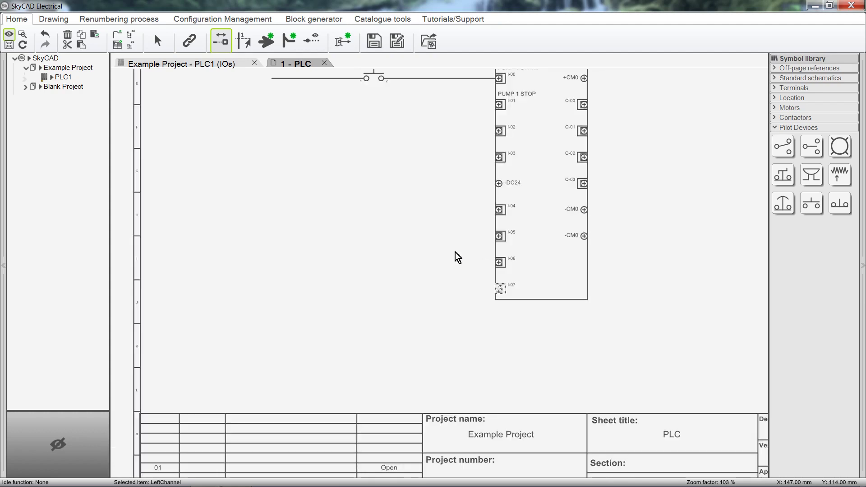
scroll(456, 256, down, 1)
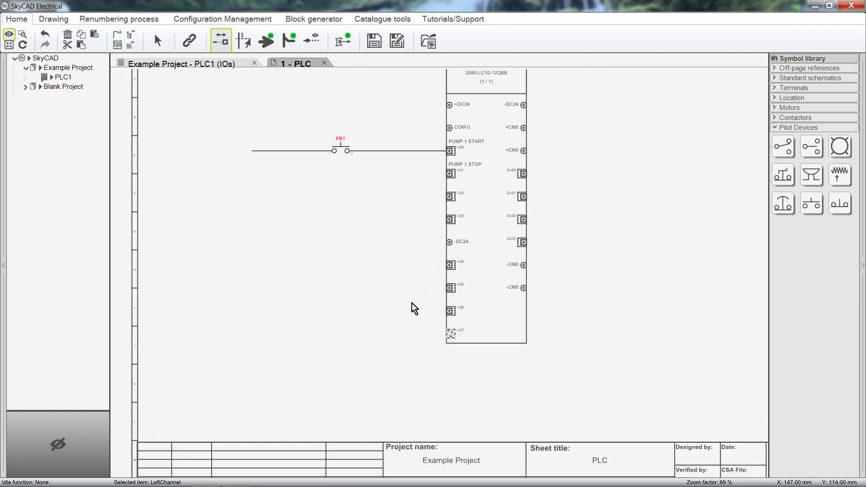
middle_drag(412, 304, 403, 345)
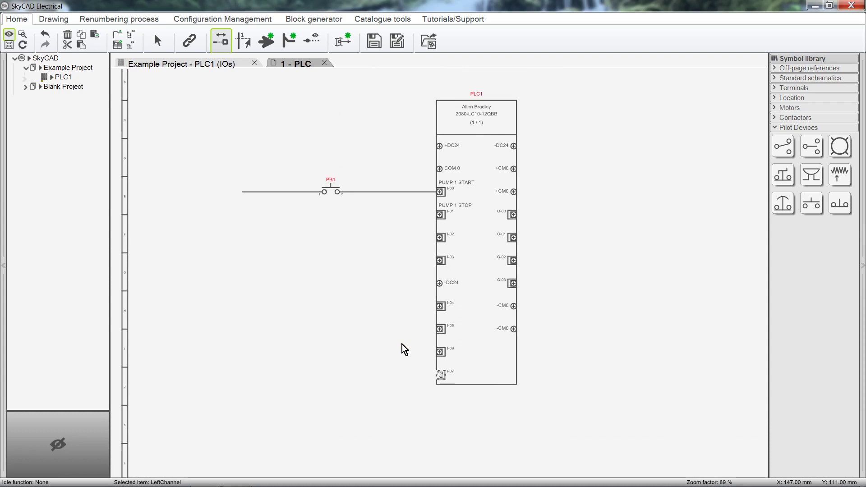
Place a PLC power part and an I/O block to the right of PLC1
click(811, 129)
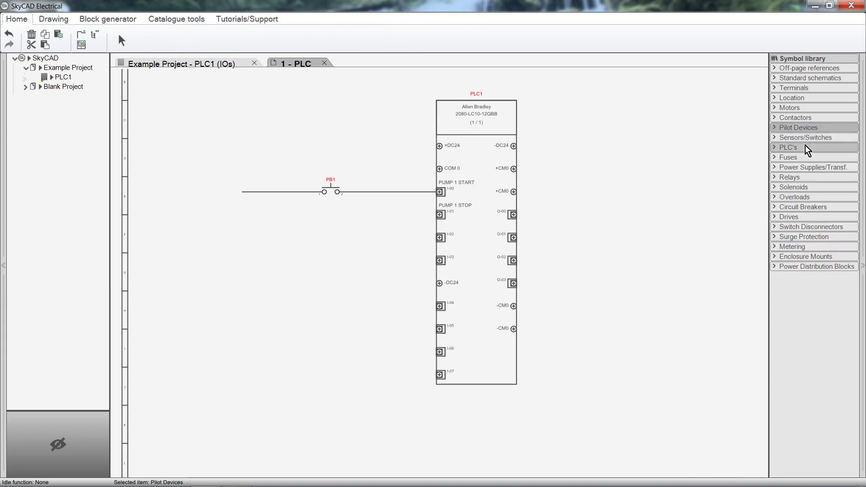
click(806, 147)
click(812, 167)
click(653, 138)
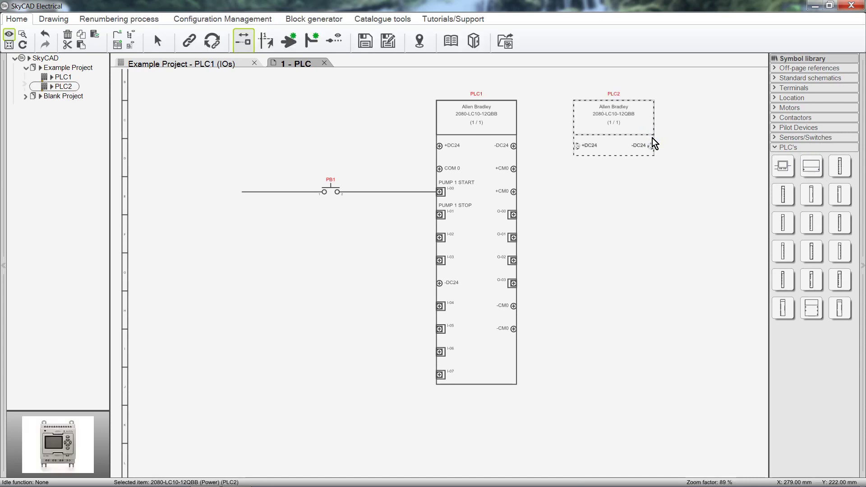
click(841, 311)
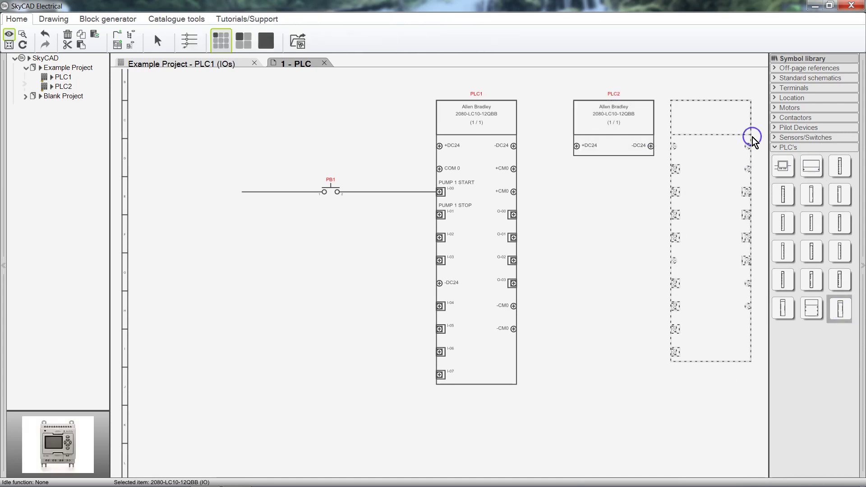
click(752, 137)
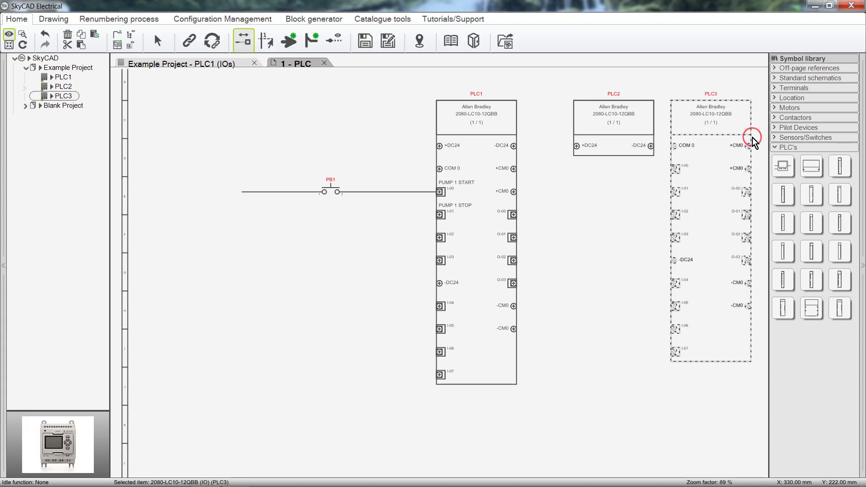
middle_drag(753, 137, 600, 166)
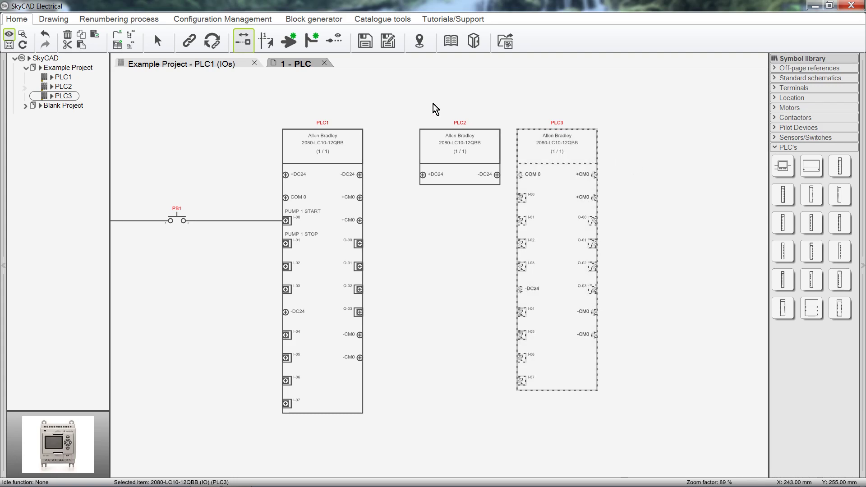
Link the new I/O block to PLC2 as its second part
click(191, 41)
click(458, 174)
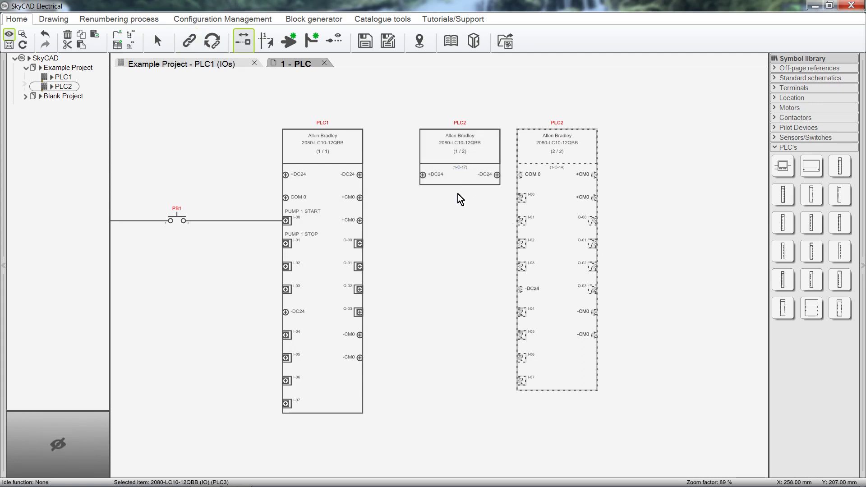
scroll(494, 165, up, 3)
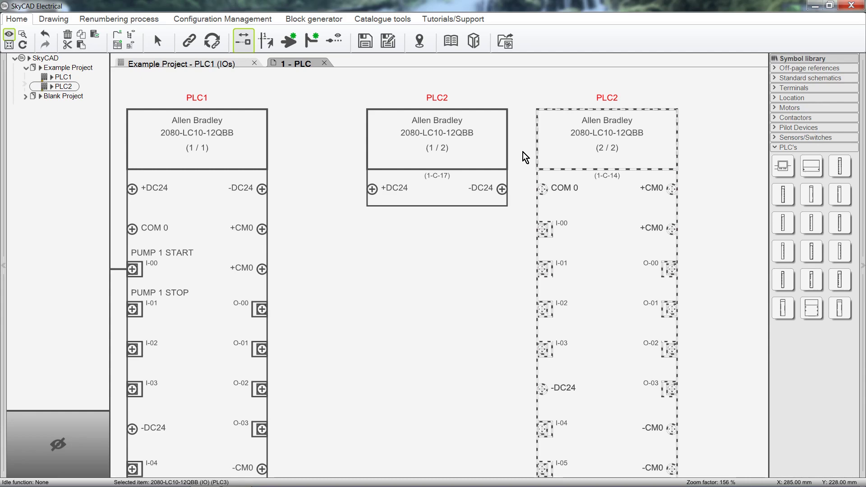
Place the 2085-OW8 output module DO0 right of the PLCs and assign it to PLC1
scroll(523, 153, down, 3)
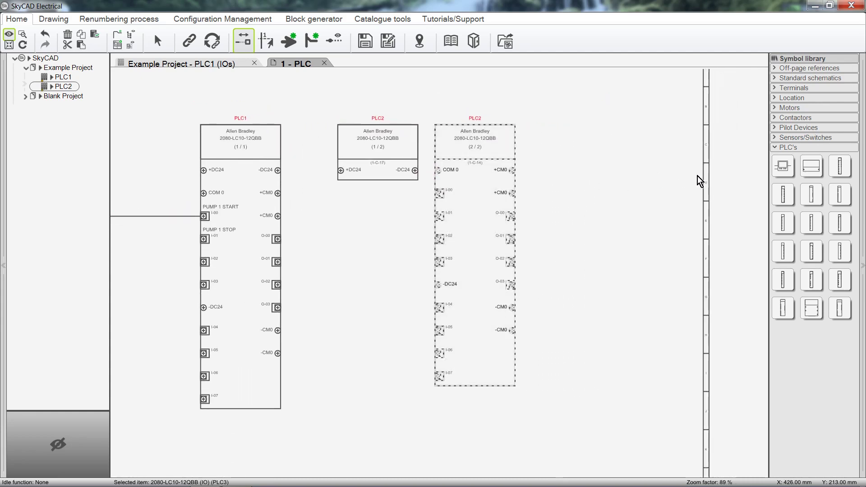
click(777, 194)
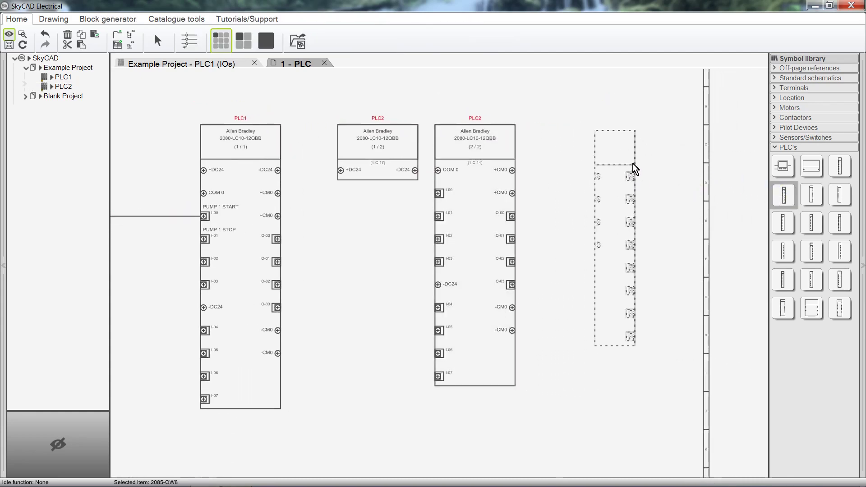
click(629, 159)
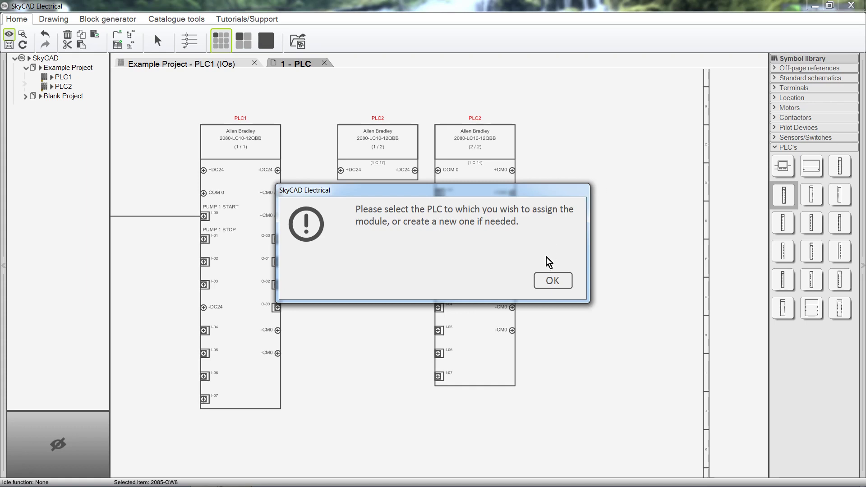
click(549, 283)
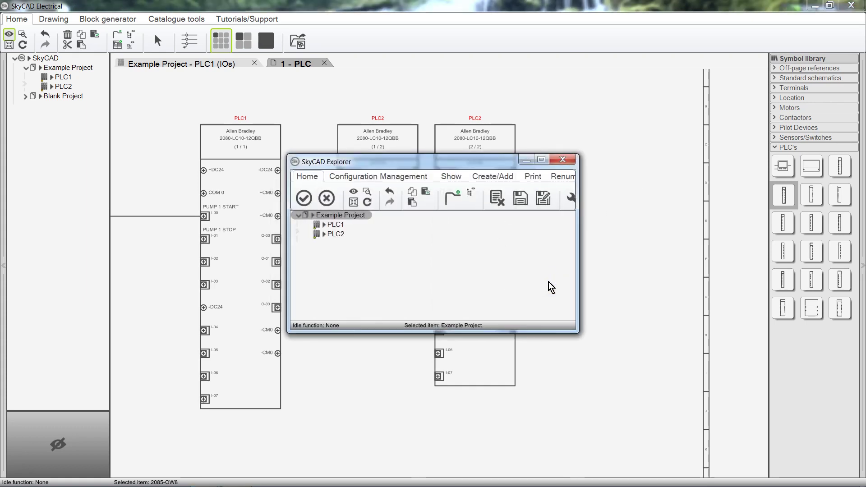
click(339, 225)
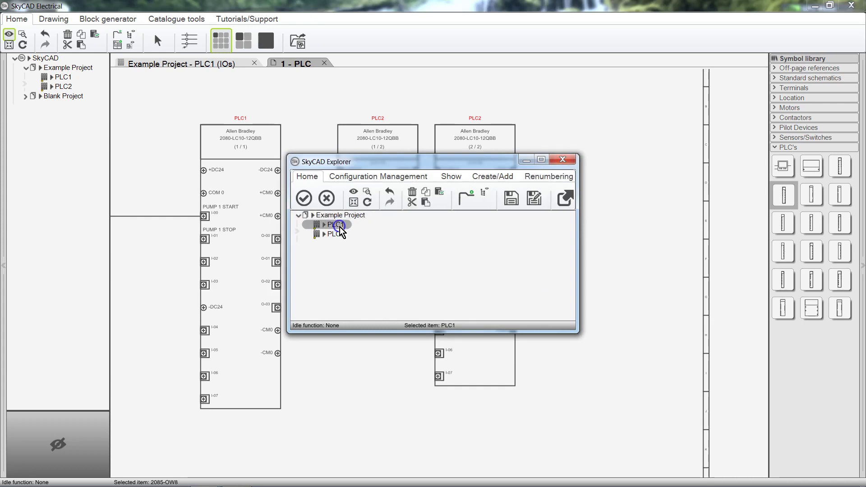
click(309, 205)
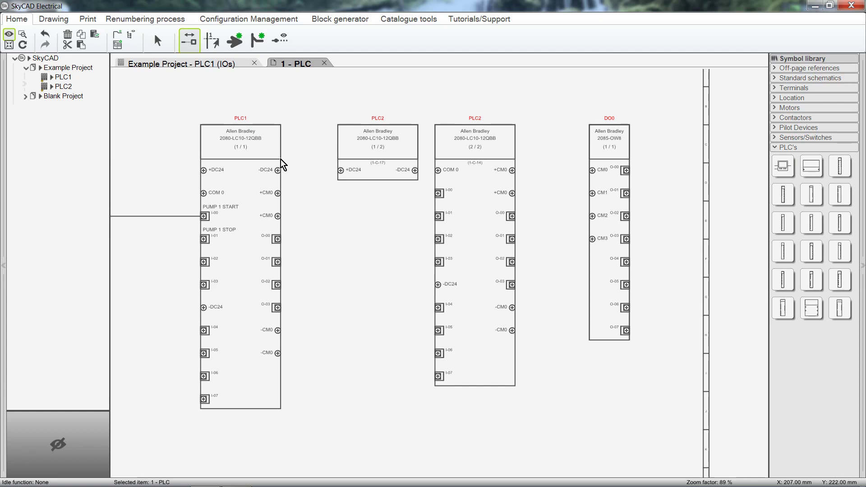
Review module DO0's I/O list, then open the Example Project's combined I/O list
click(226, 66)
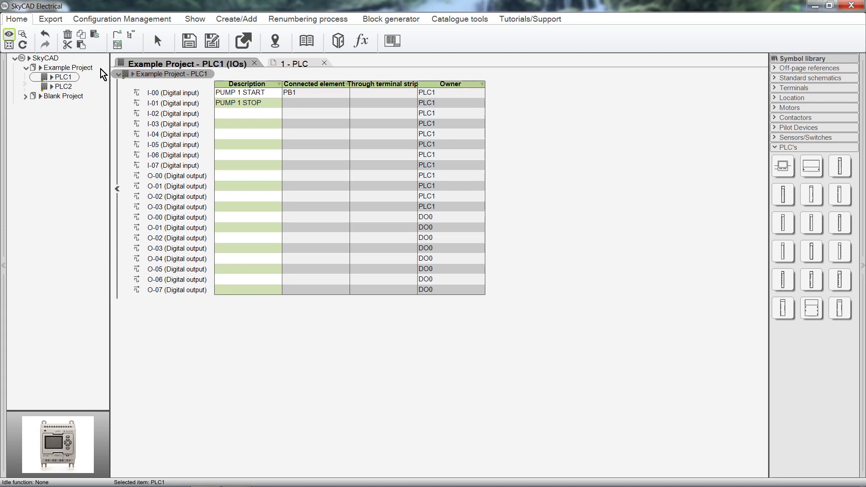
click(73, 78)
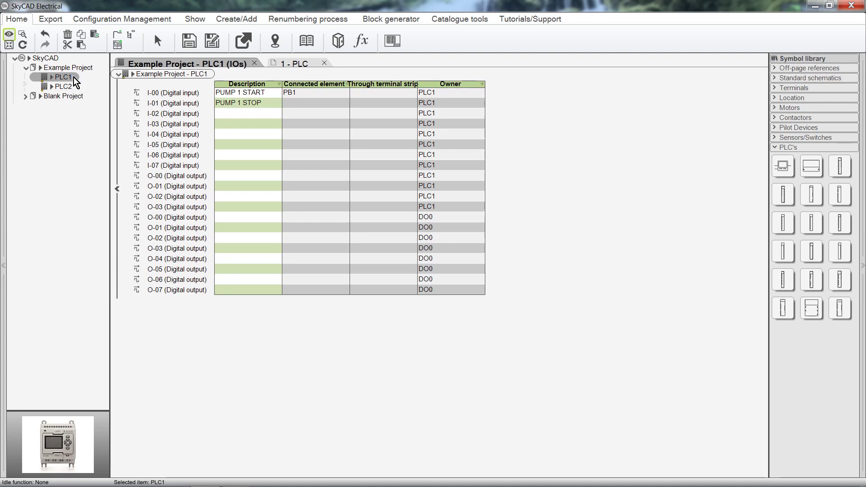
click(205, 20)
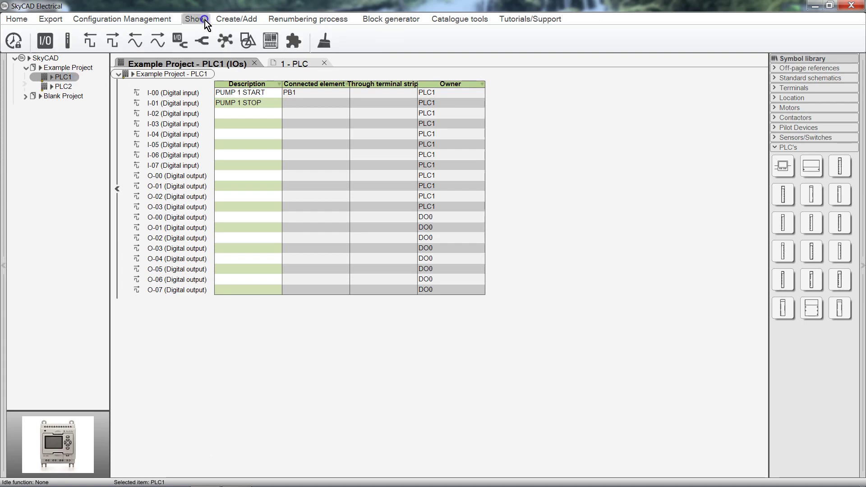
click(68, 46)
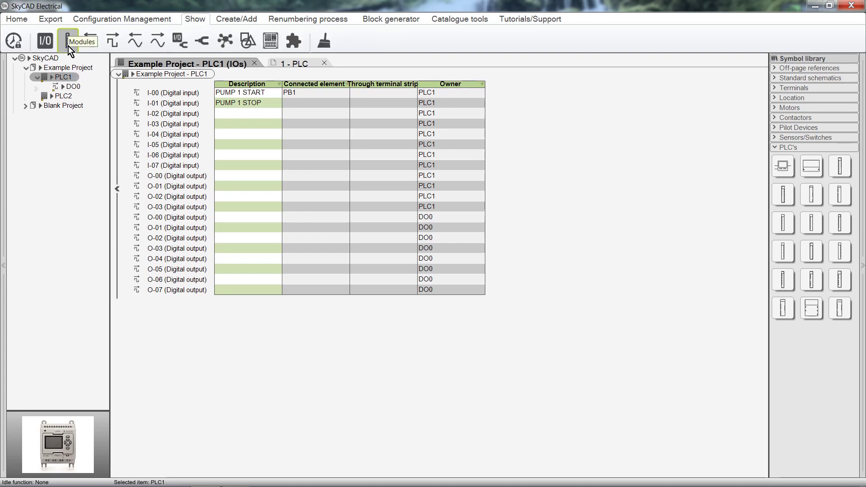
click(70, 86)
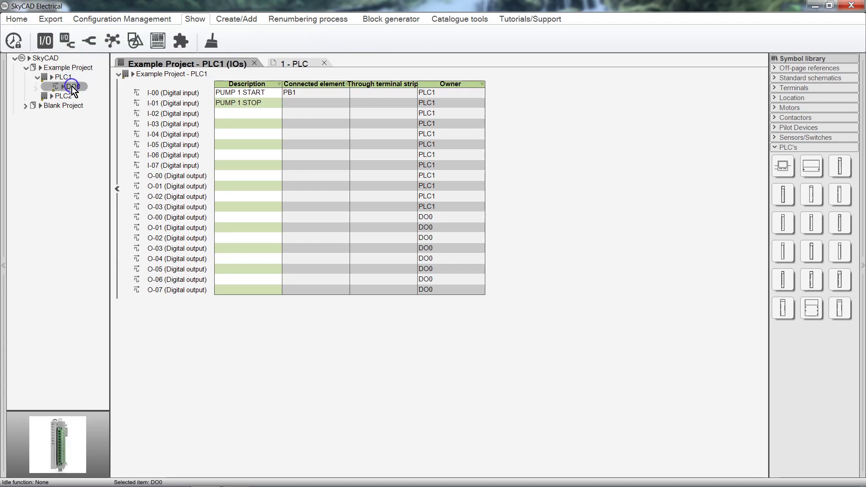
click(52, 48)
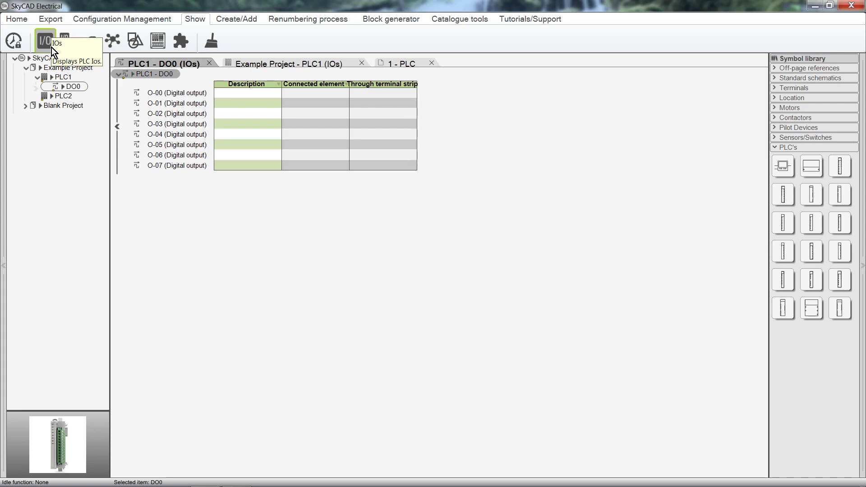
click(56, 69)
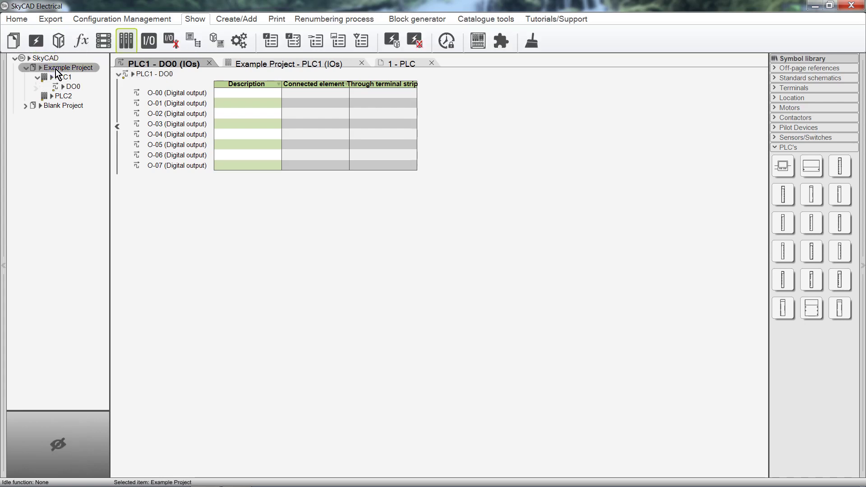
click(153, 47)
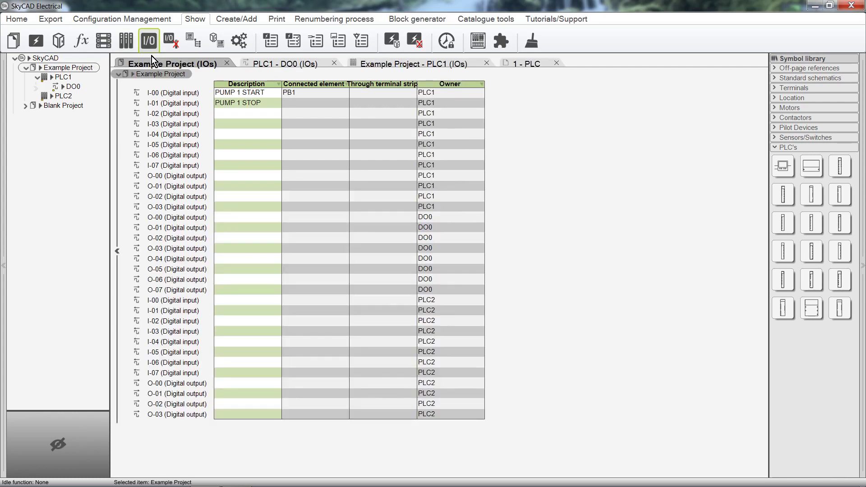
Collapse Example Project and open Blank Project's 1 - New Sheet
click(27, 69)
click(26, 79)
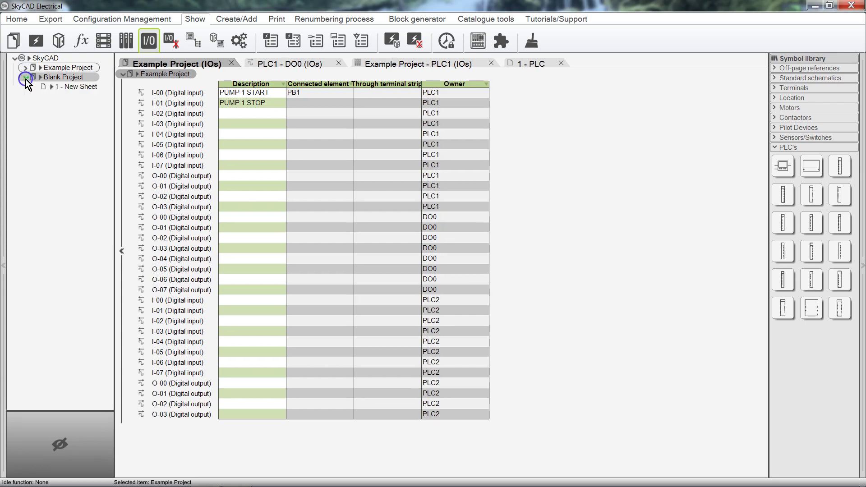
double_click(80, 88)
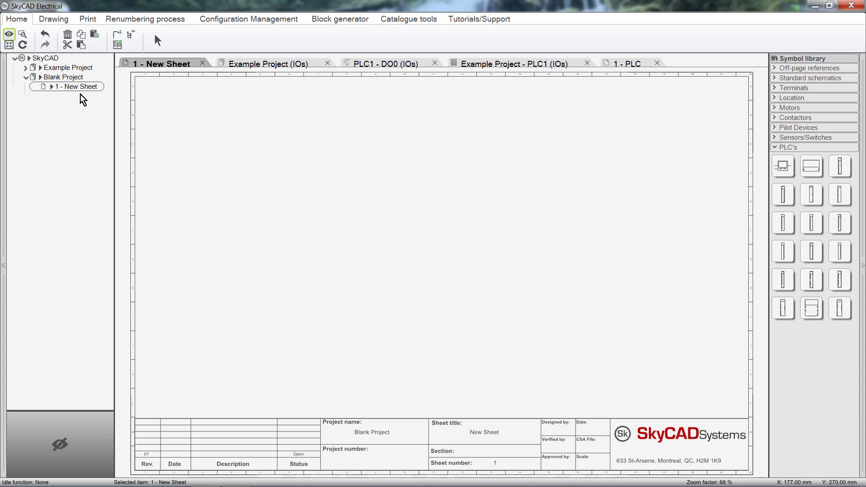
Place a 2085-OW8 output module and assign it to a newly added PLC1
click(778, 196)
click(472, 159)
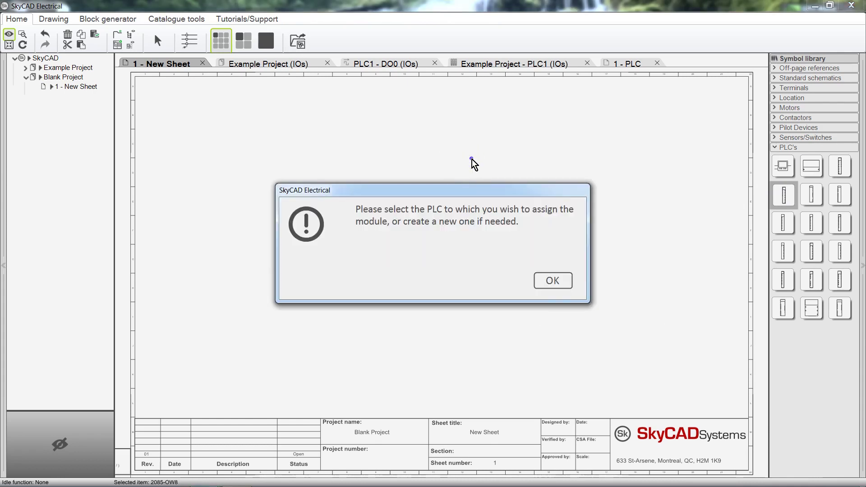
drag(403, 221, 521, 226)
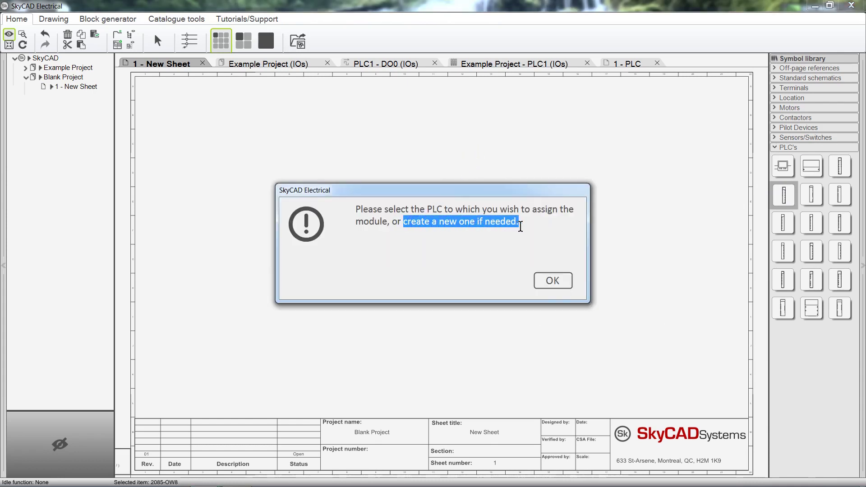
click(540, 276)
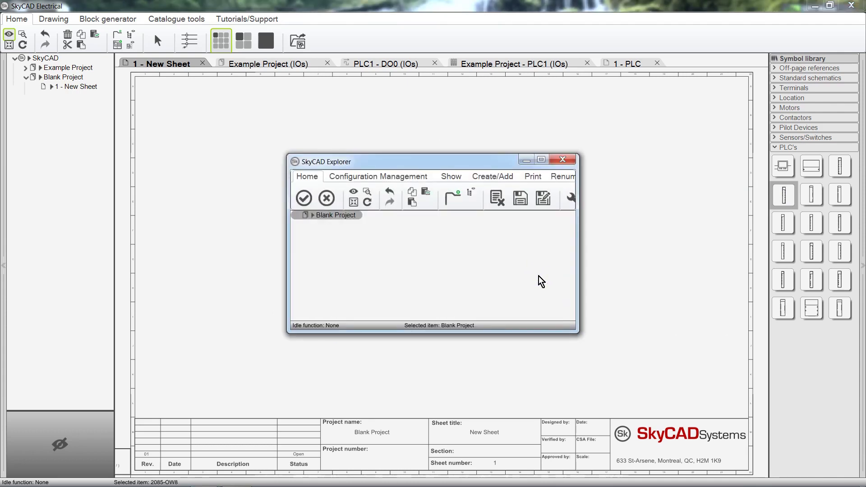
click(503, 180)
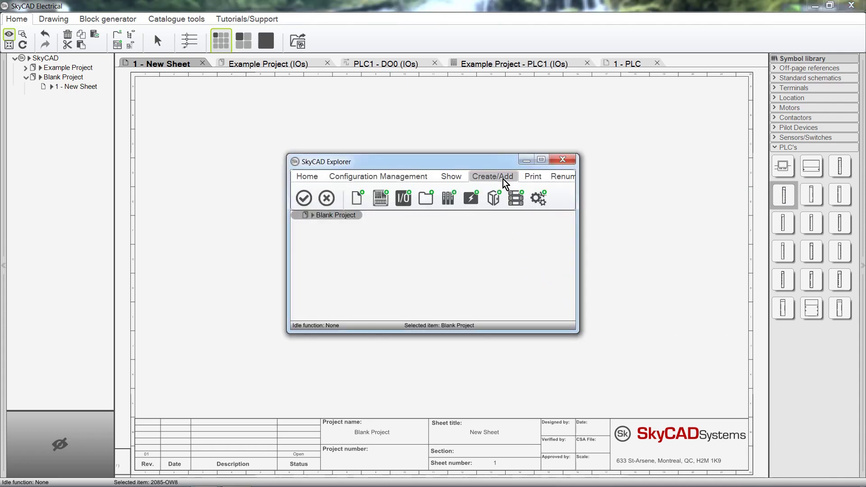
click(454, 200)
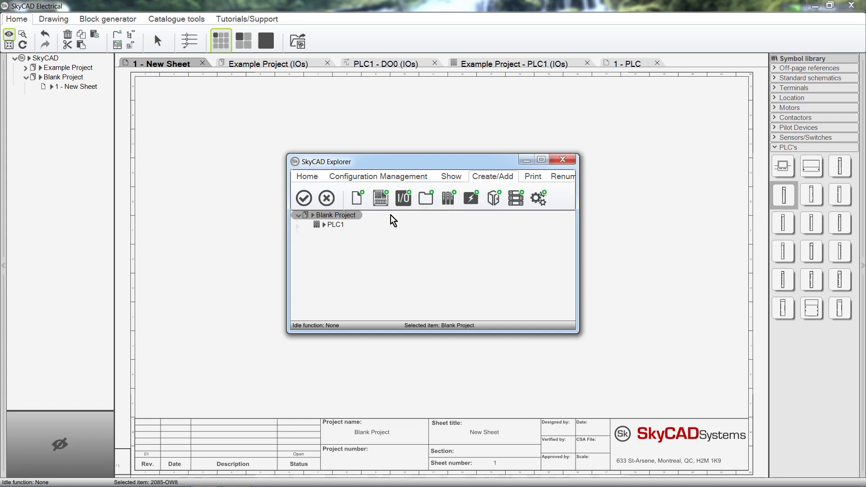
click(335, 225)
click(307, 205)
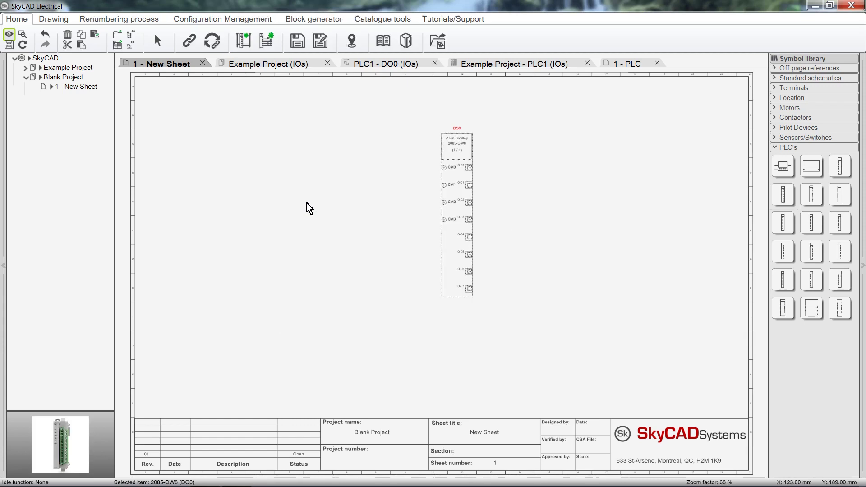
Draw a common supply bus connecting DO0's terminals CM0–CM3
scroll(491, 200, up, 2)
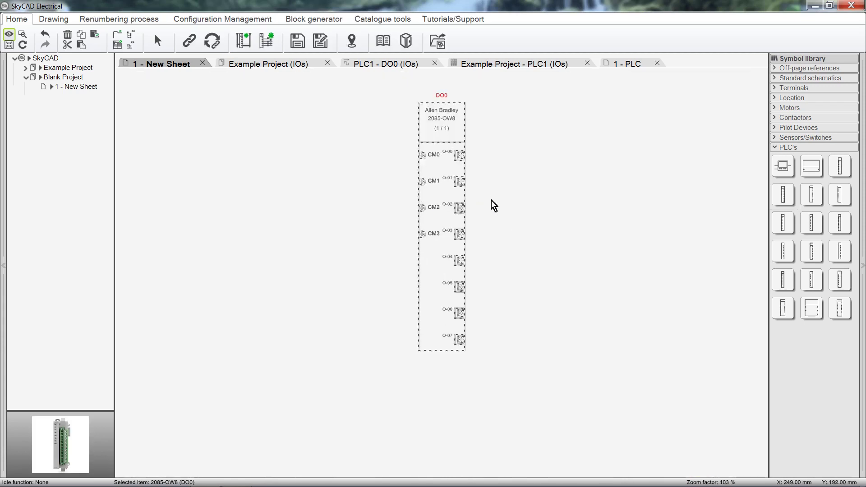
scroll(492, 200, up, 2)
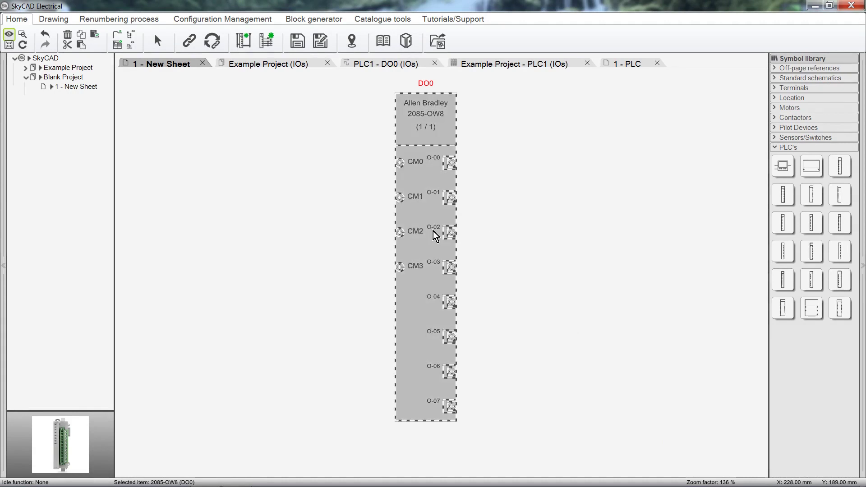
click(245, 46)
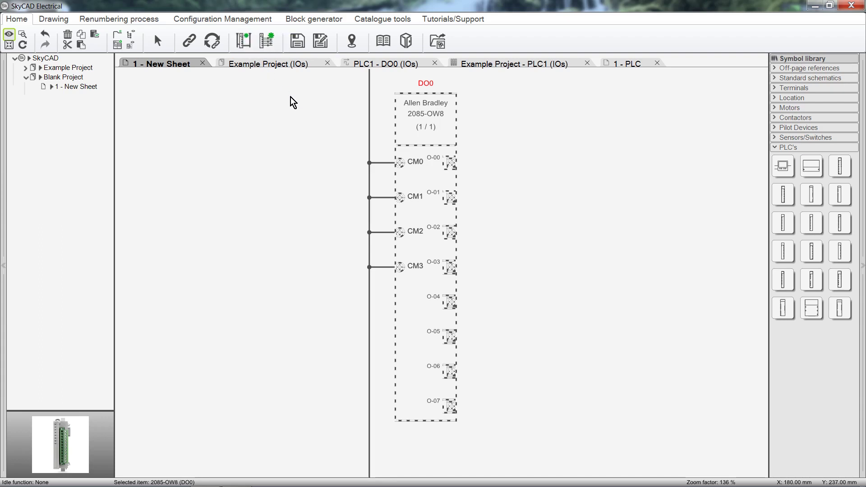
Zoom back out and select Blank Project in the project tree
scroll(303, 134, down, 4)
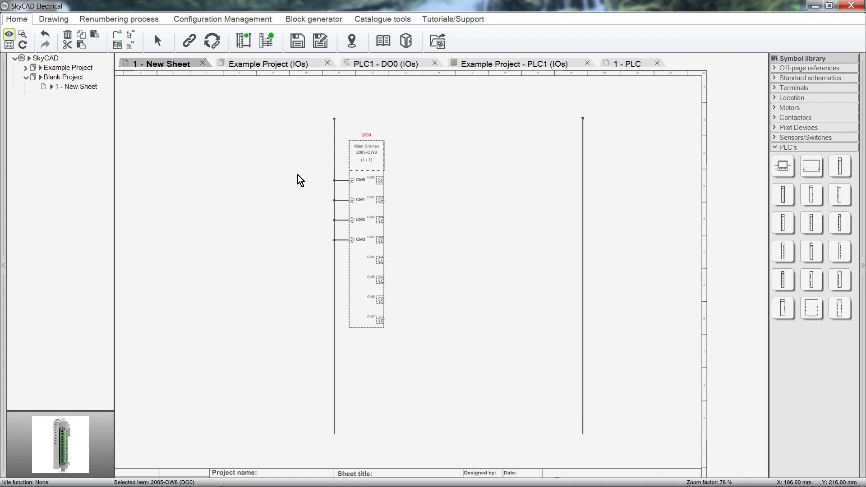
click(314, 18)
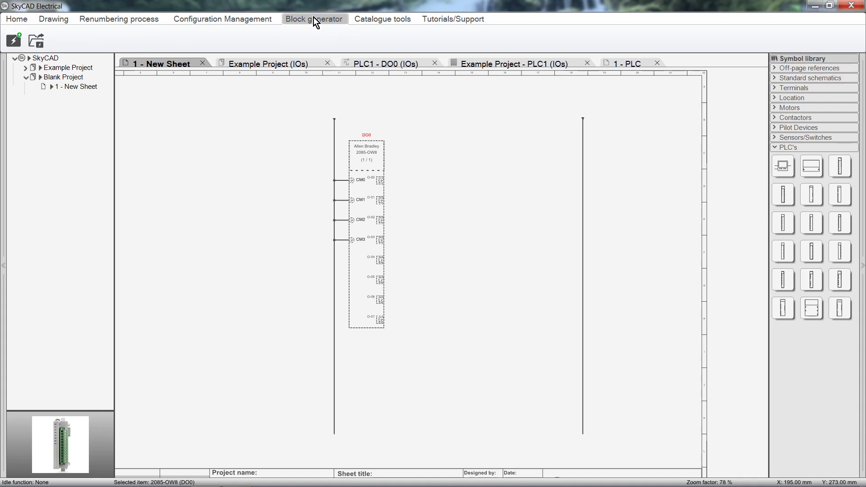
click(80, 77)
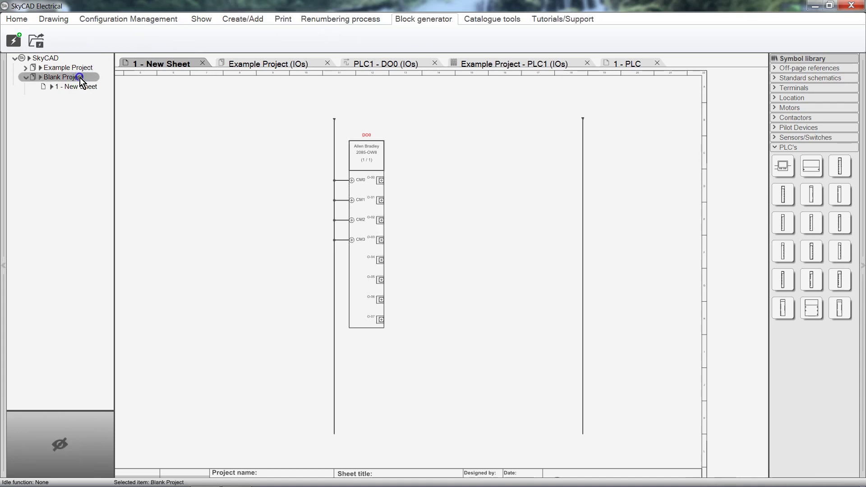
Import the IO List file into the project
click(17, 19)
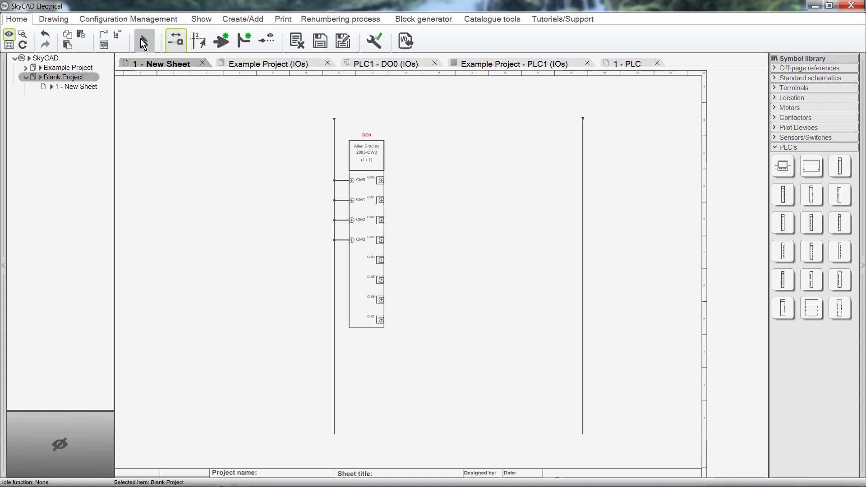
click(405, 41)
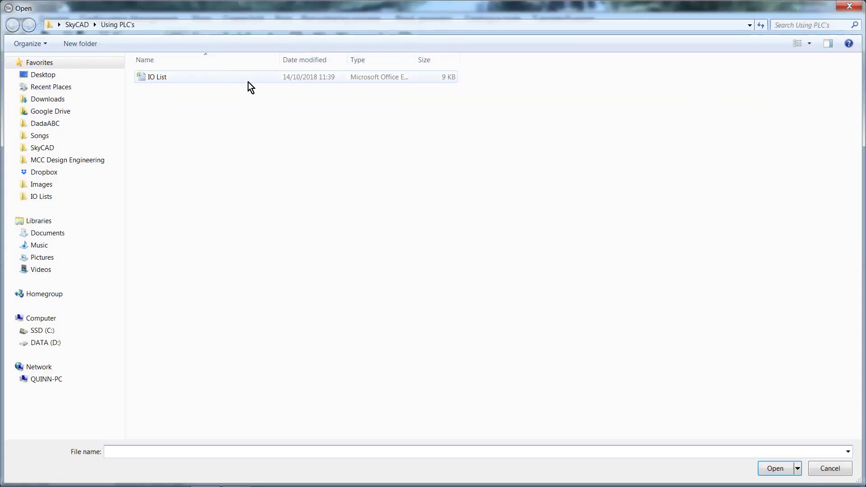
double_click(168, 77)
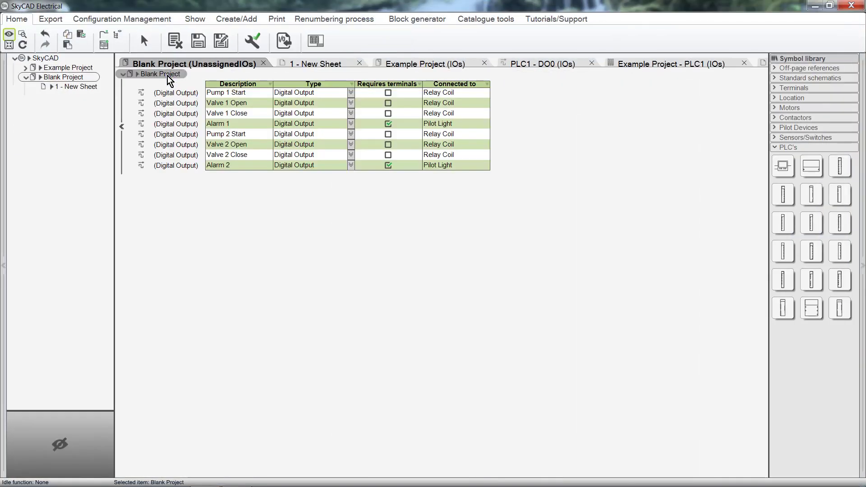
Assign all eight imported outputs to DO0, adding relay coils R1–R6 and pilot lights LT1–LT2
click(313, 68)
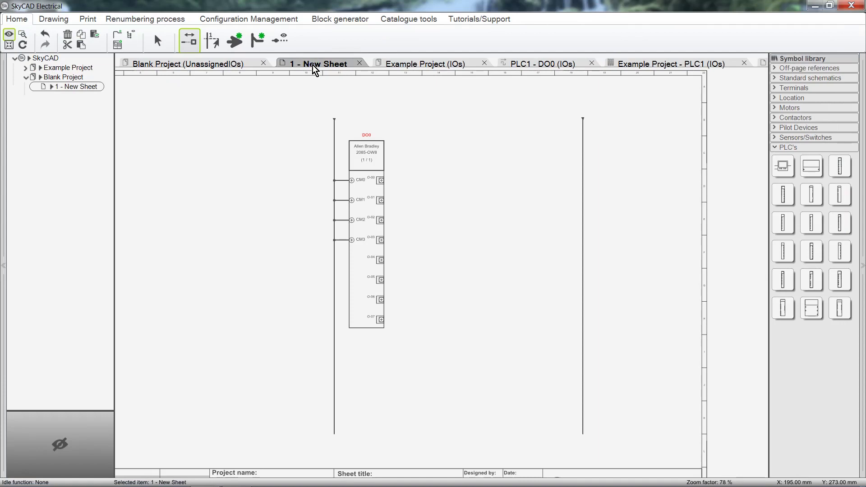
click(362, 267)
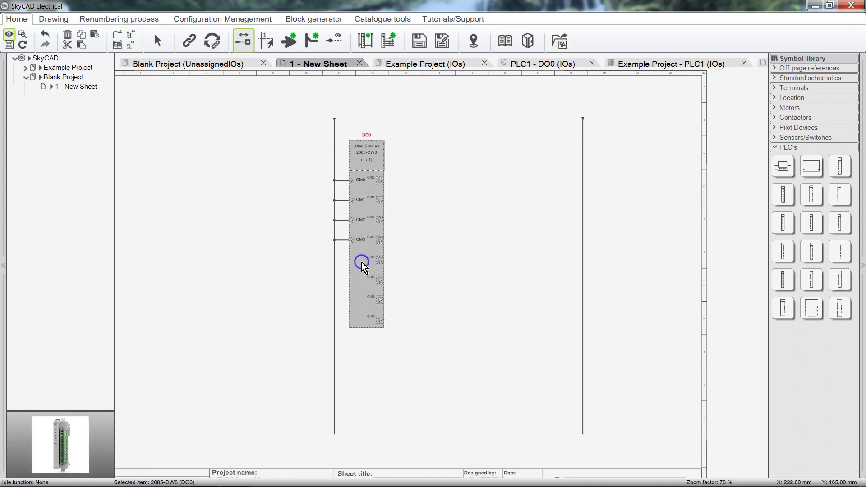
click(389, 41)
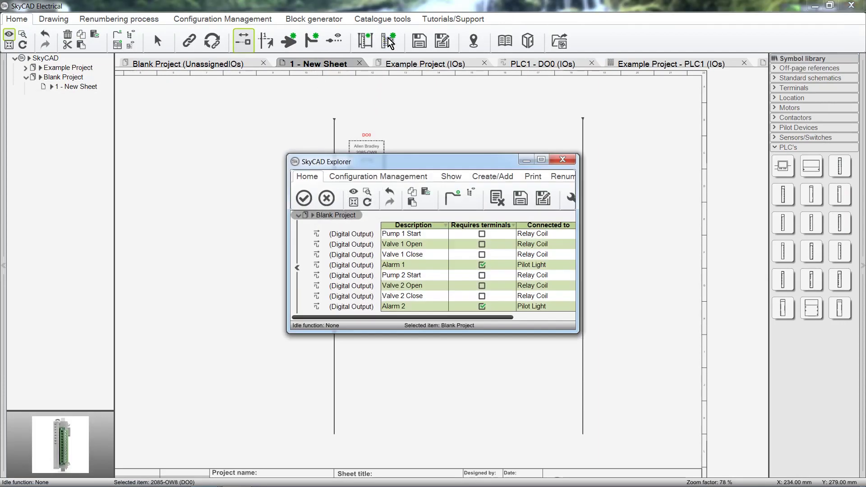
click(357, 239)
shift+click(354, 308)
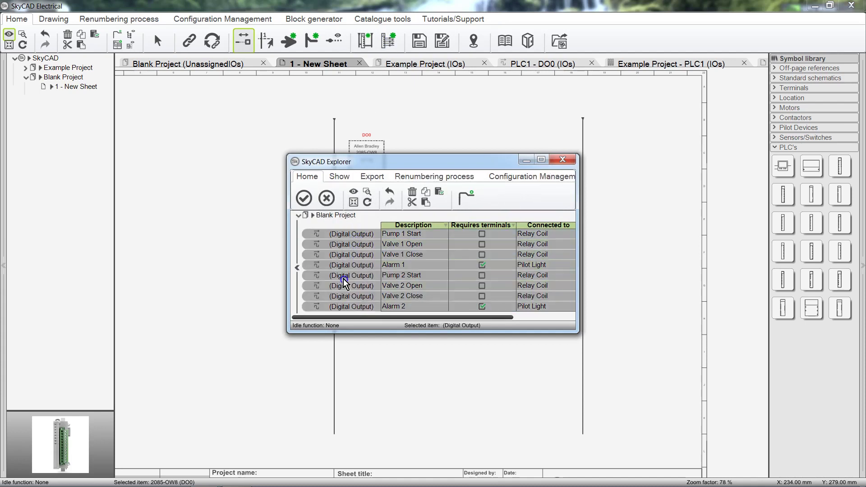
click(304, 198)
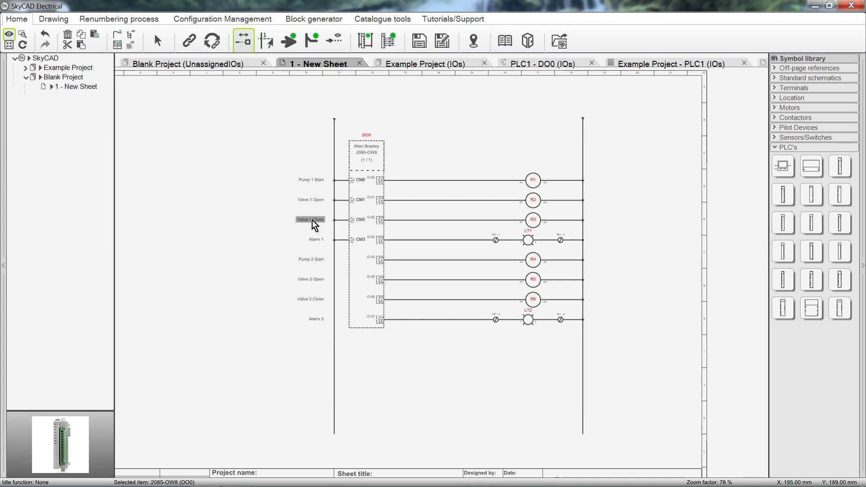
Open Blank Project's IOs table listing DO0's outputs O-00–O-07 and their connected elements
click(92, 78)
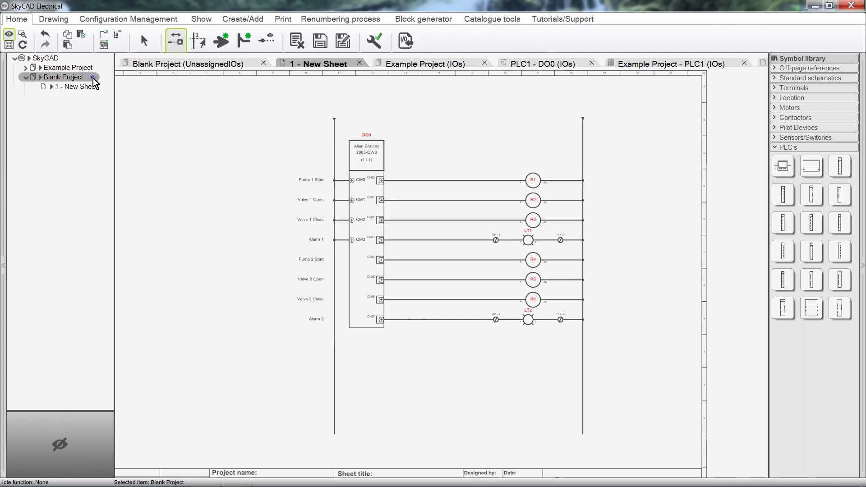
click(202, 18)
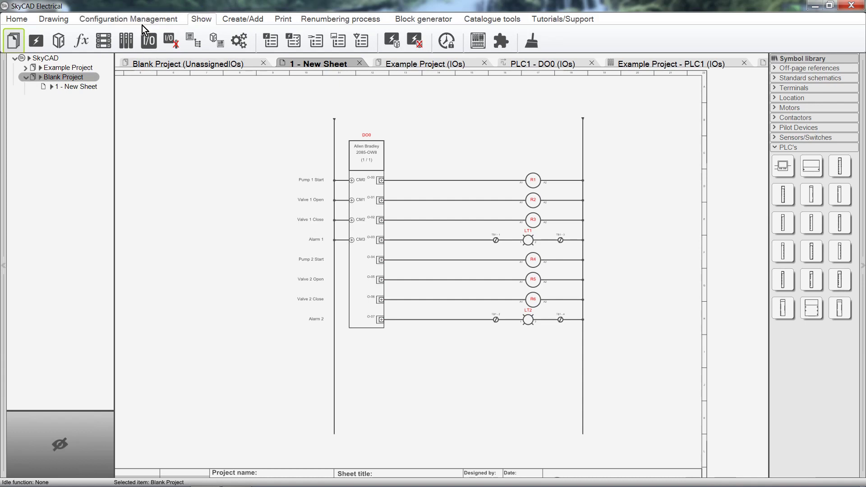
click(143, 43)
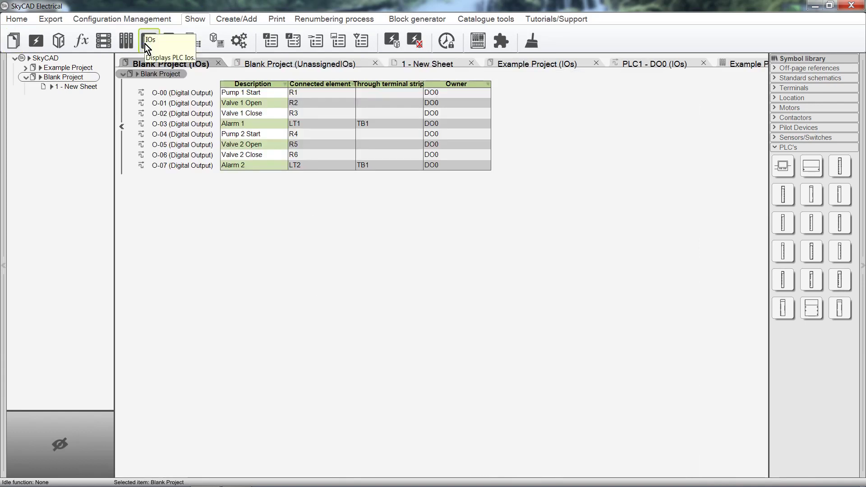